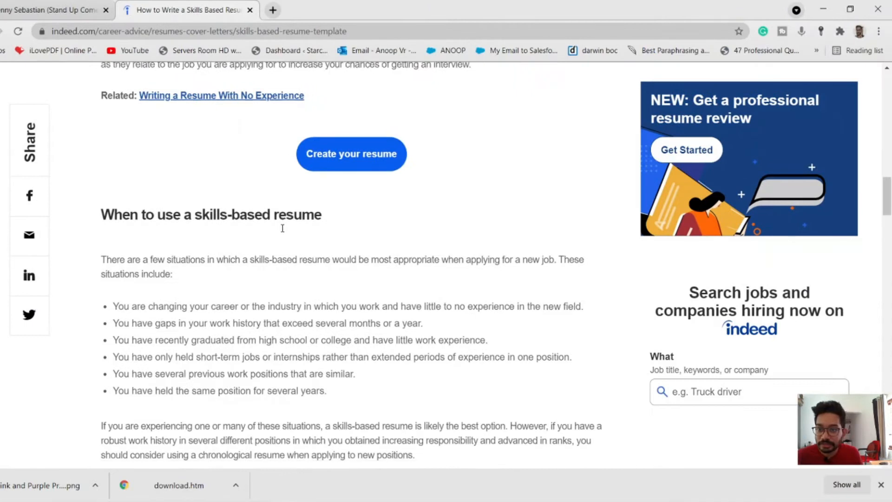
Step: Copy the six situations listed under "When to use a skills-based resume" and switch to the Word resume
scroll(246, 218, up, 3)
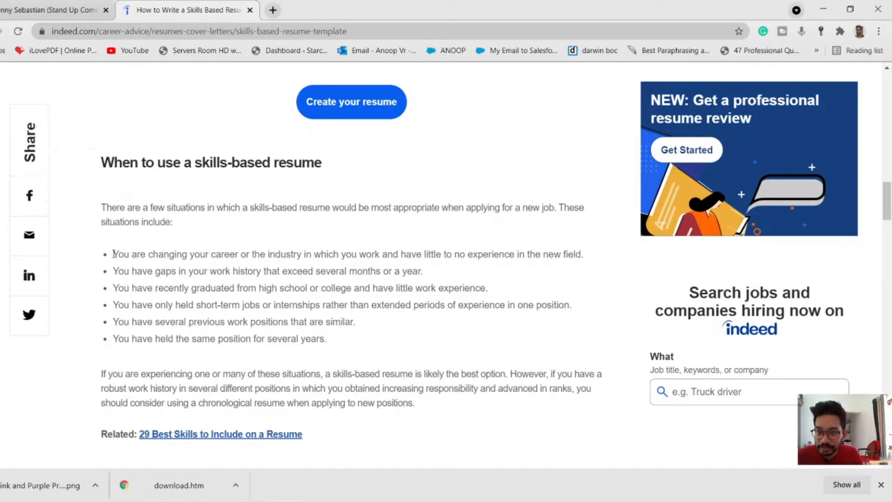
drag(328, 340, 102, 259)
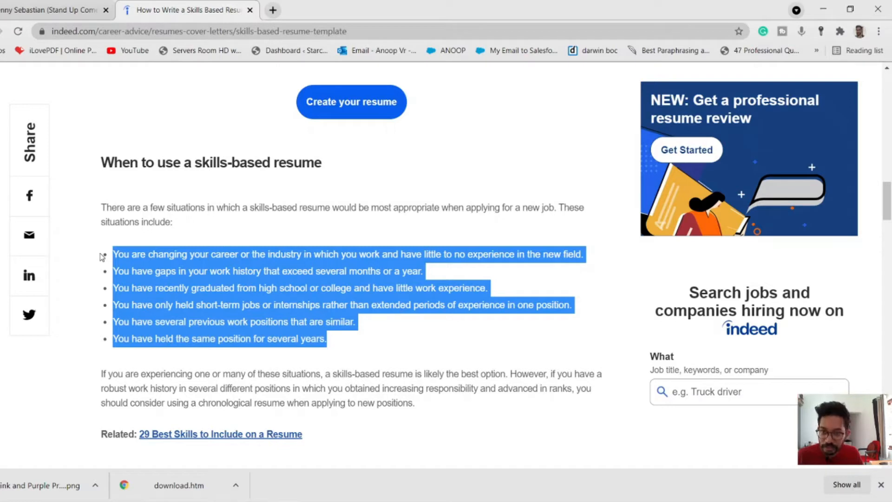
click(823, 10)
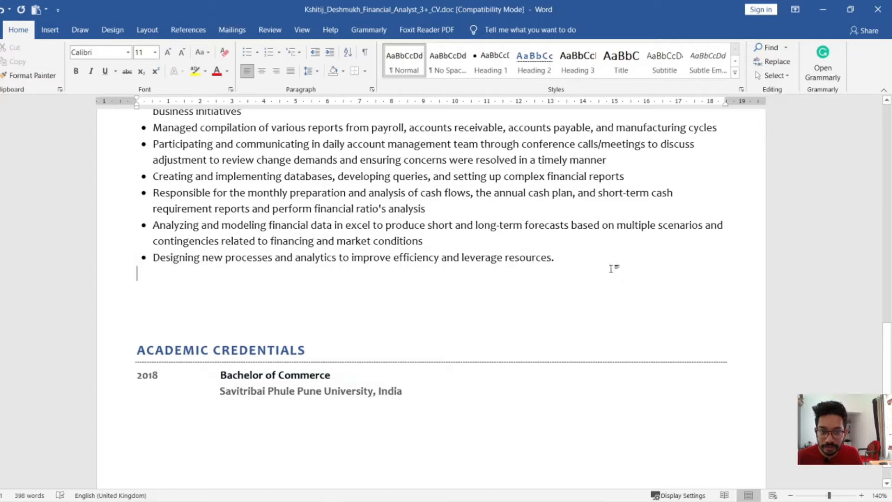
Step: Paste the copied list below the last Key Deliverables bullet and set its font to Candara
click(584, 263)
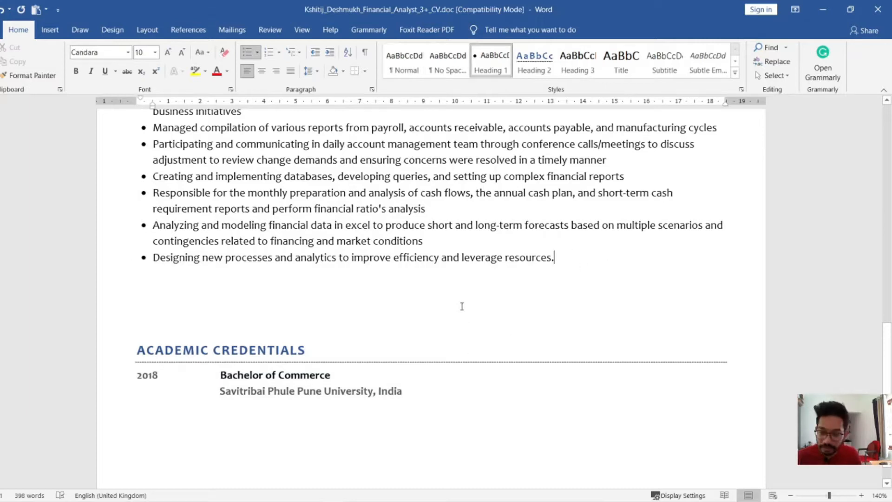
key(Return)
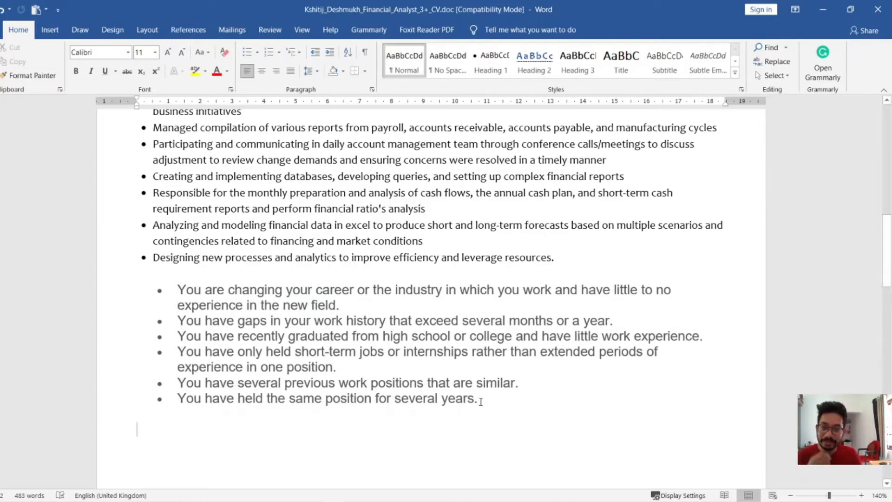
drag(491, 403, 158, 293)
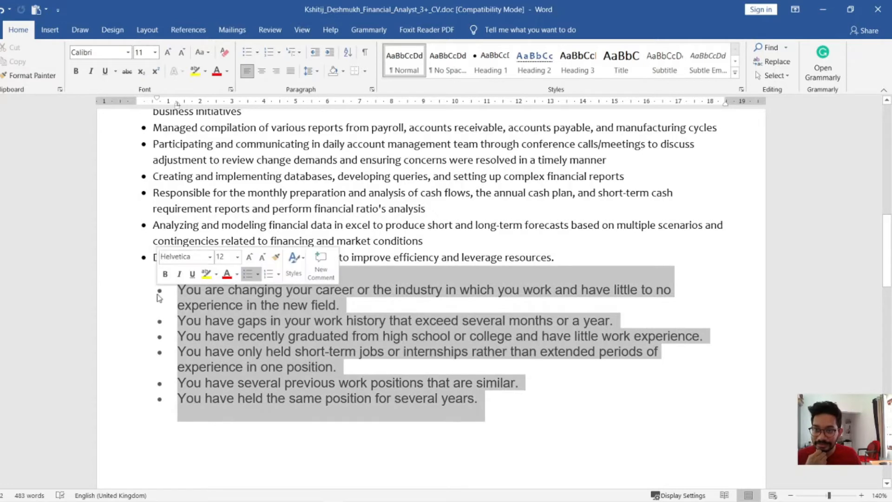
click(213, 176)
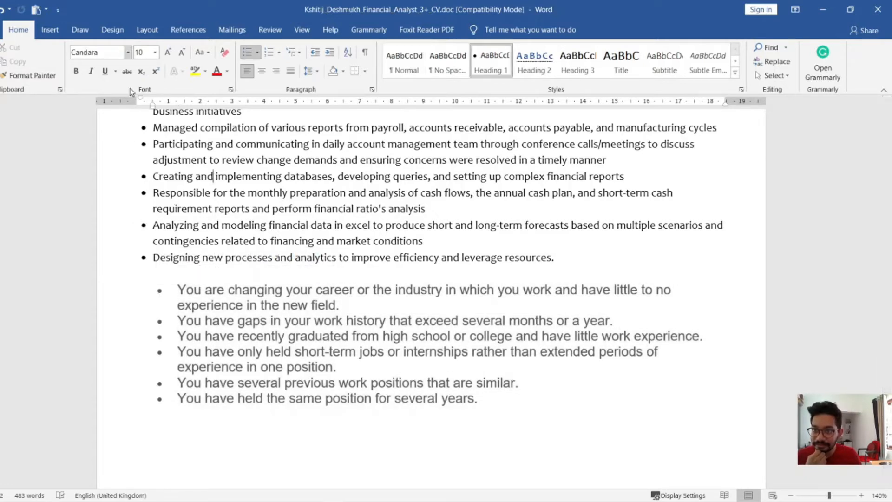
drag(495, 402, 180, 293)
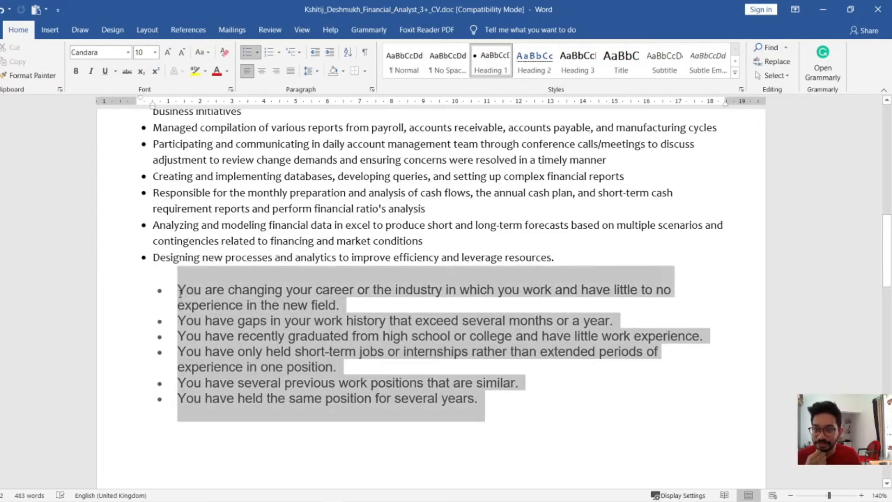
click(128, 52)
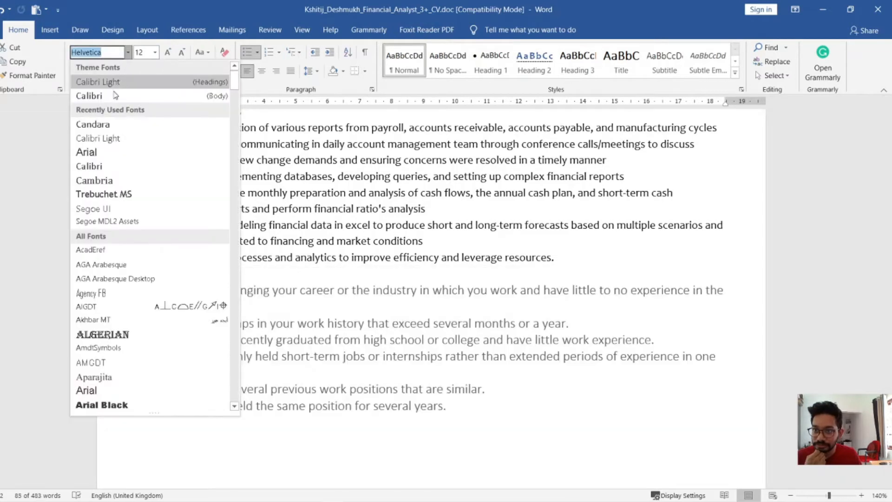
click(109, 124)
Step: Set the font size of the pasted list to 10 to match the existing bullets
click(224, 209)
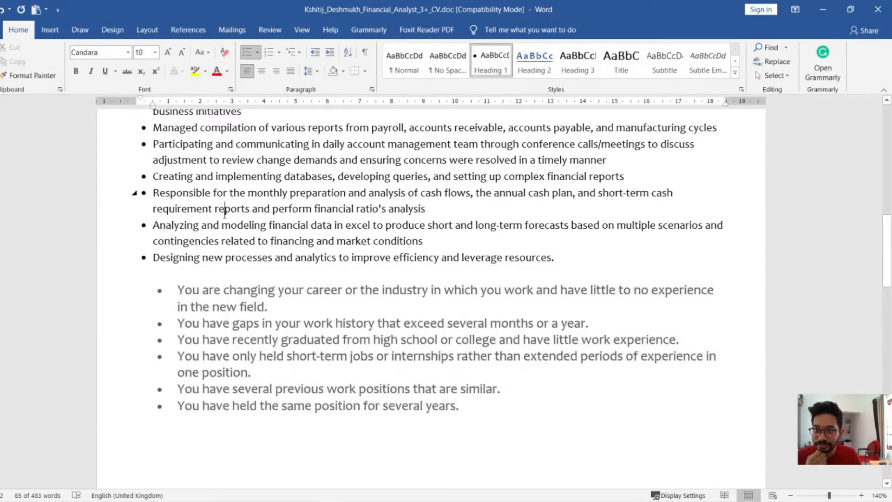
drag(520, 409, 179, 289)
click(139, 52)
text(10)
key(Return)
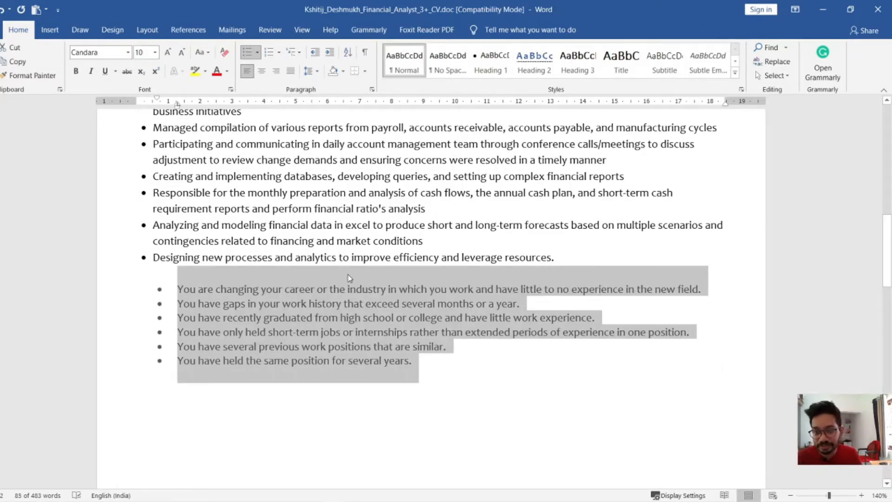
Step: Undo the font size change, the font change and the pasting of the list
click(381, 305)
key(ctrl+z)
key(ctrl+z)
key(ctrl+z)
key(ctrl+c)
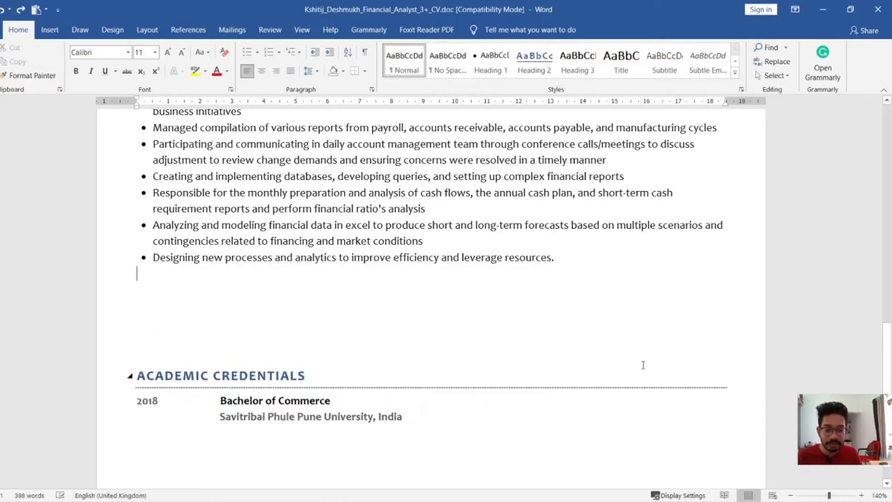
Step: Add an empty bullet after the last Key Deliverables item, "Designing new processes and analytics..."
click(590, 261)
key(Return)
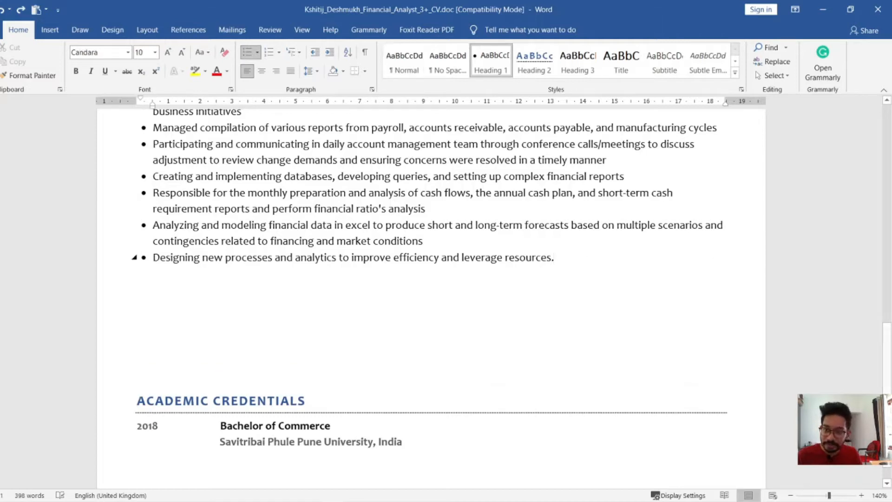
click(247, 52)
click(249, 57)
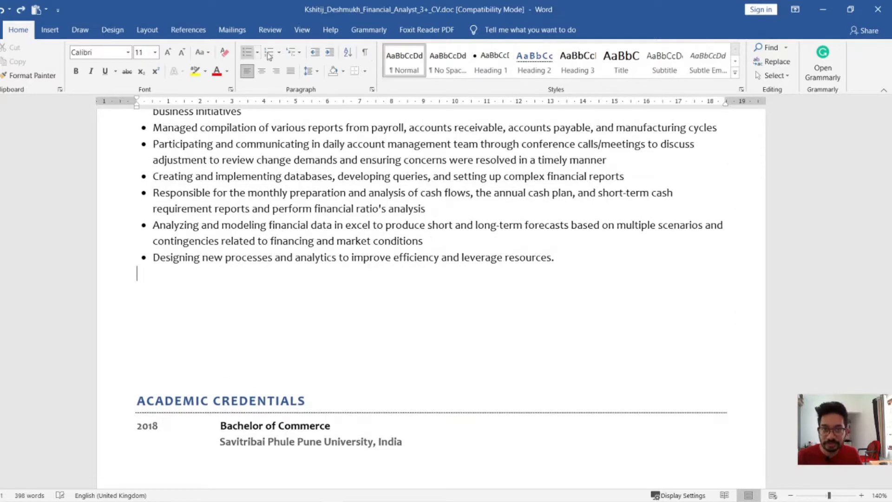
key(ctrl+z)
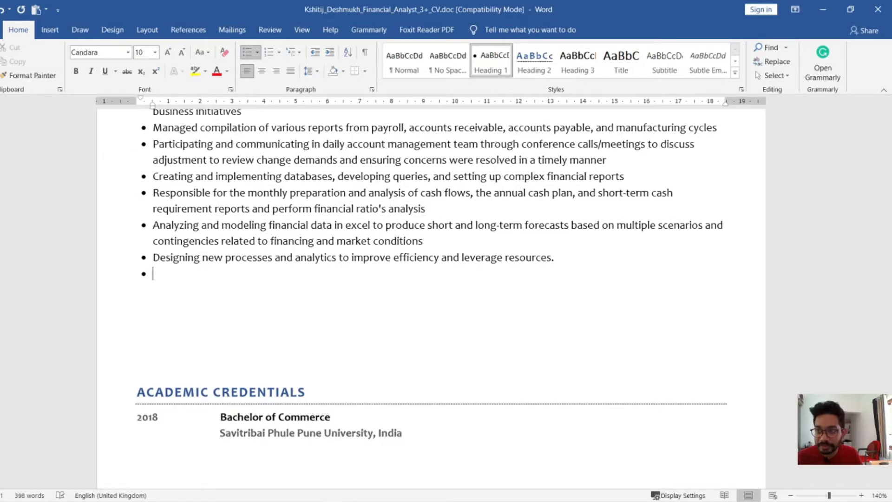
Step: Paste the copied situations as text only into the empty bullet so they take the existing list formatting
click(0, 75)
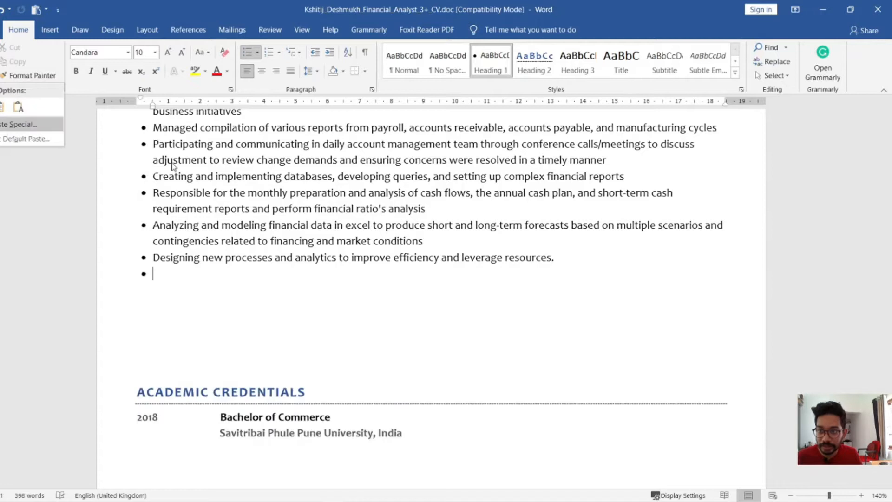
click(19, 108)
click(202, 273)
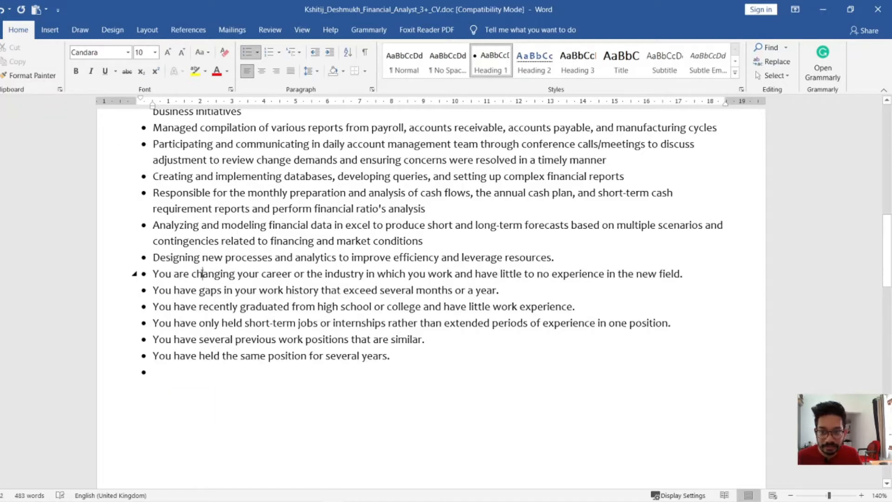
click(222, 191)
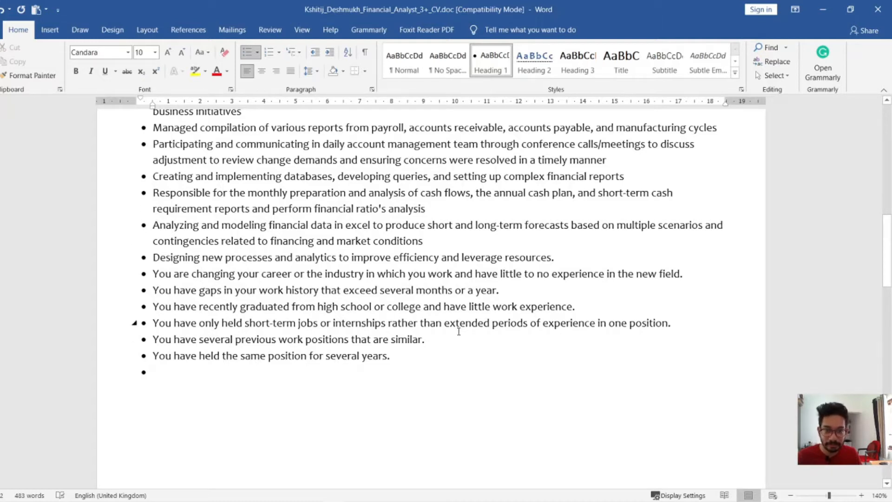
Step: Justify the bullets from "Designing new processes" through "You have held the same position for several years"
drag(422, 354, 117, 261)
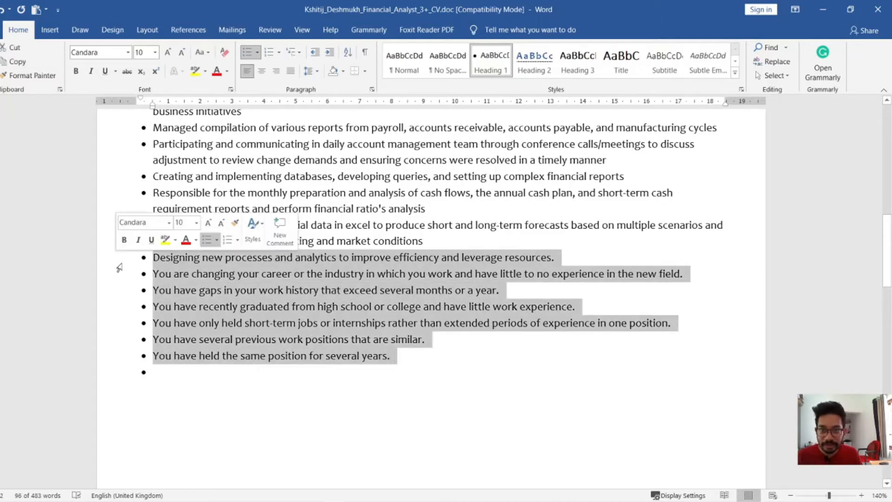
click(294, 71)
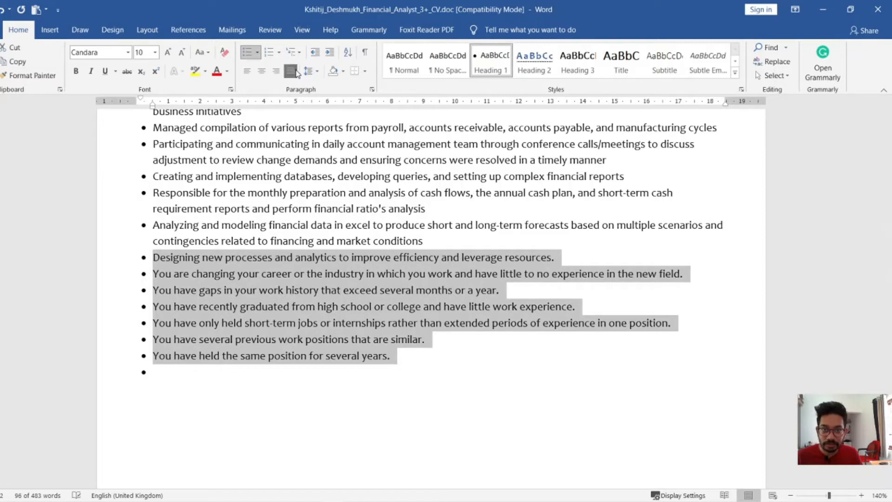
click(418, 260)
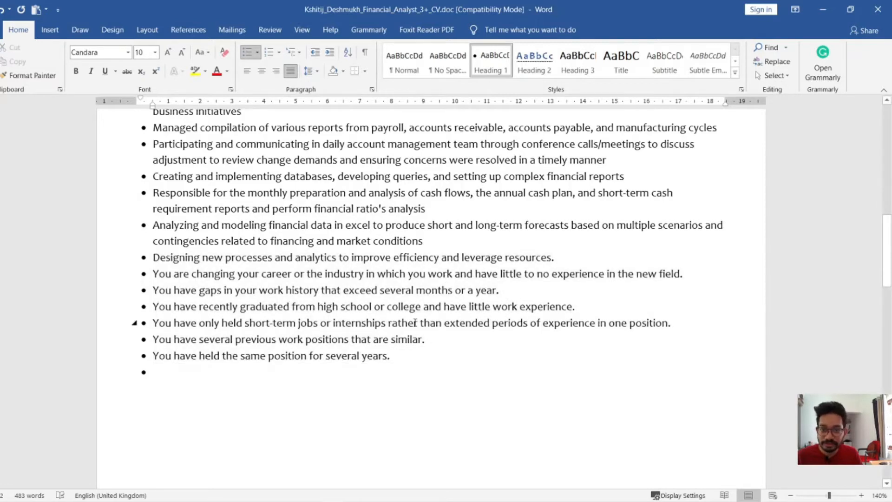
Step: Remove the empty bullet line after "You have held the same position for several years"
scroll(400, 325, up, 2)
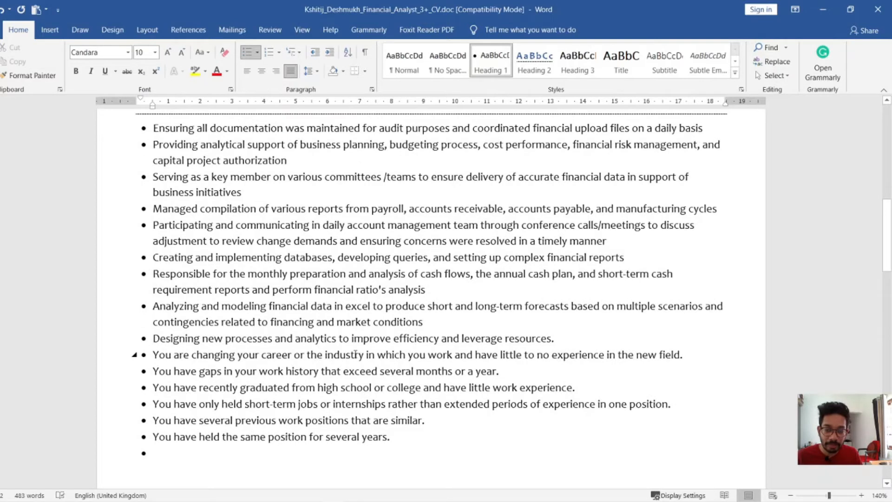
scroll(355, 354, down, 3)
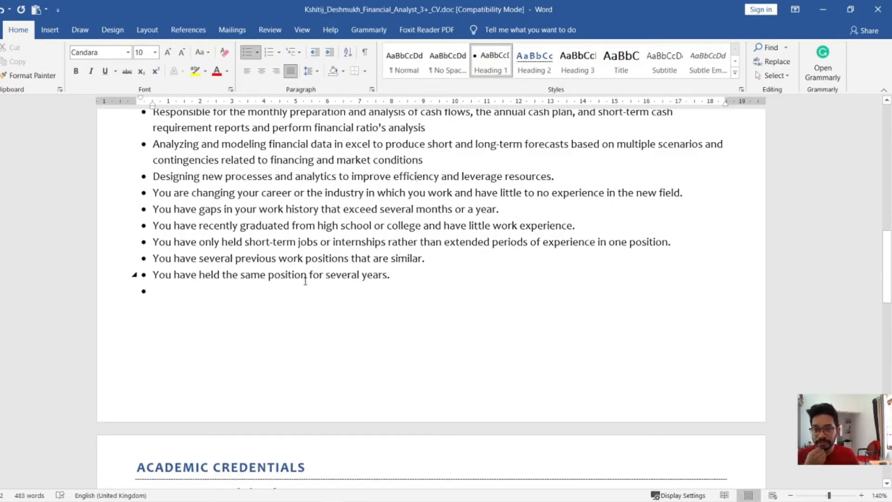
click(211, 291)
key(BackSpace)
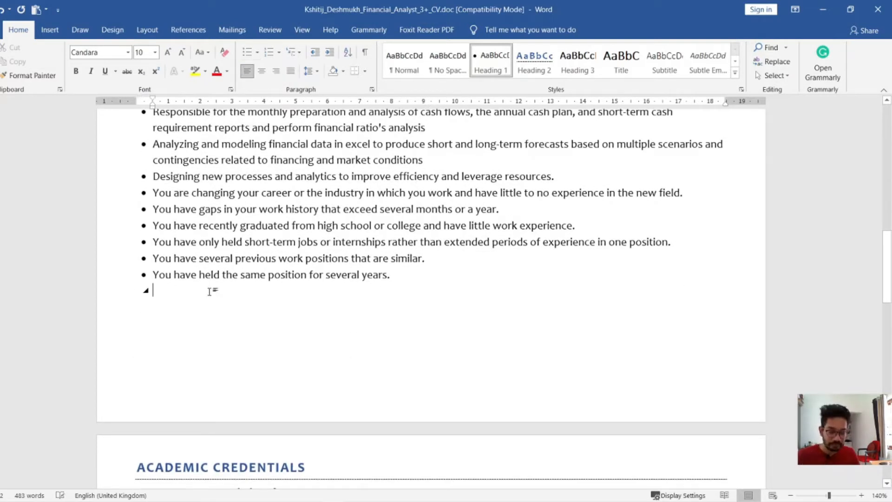
key(BackSpace)
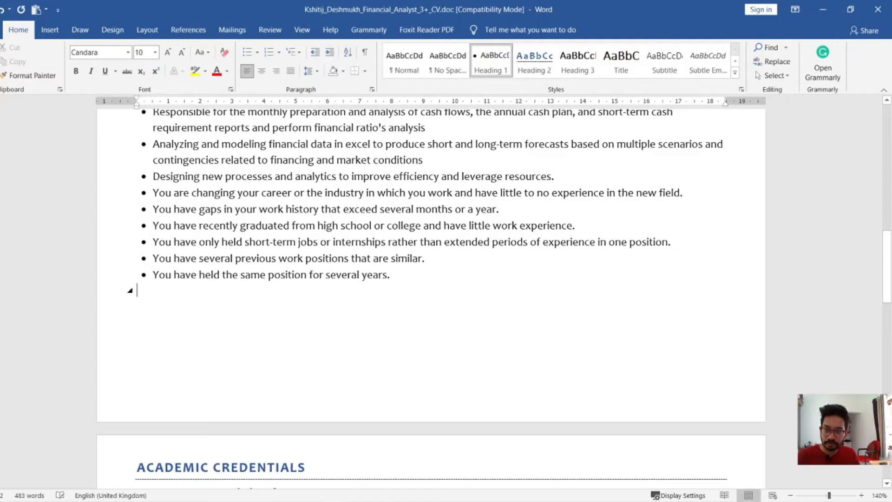
key(BackSpace)
scroll(269, 253, up, 2)
scroll(269, 253, up, 1)
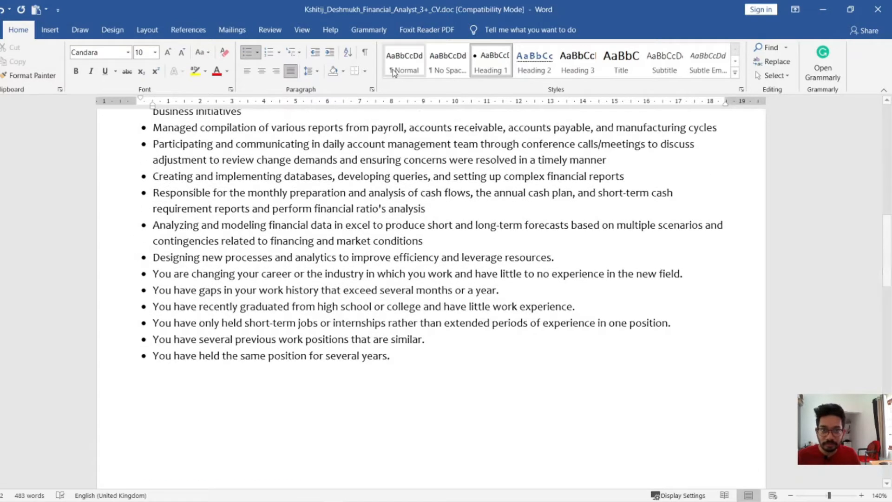
Step: Enter "Heading" as plain text on the blank line between the bullet list and Academic Credentials
scroll(229, 307, down, 3)
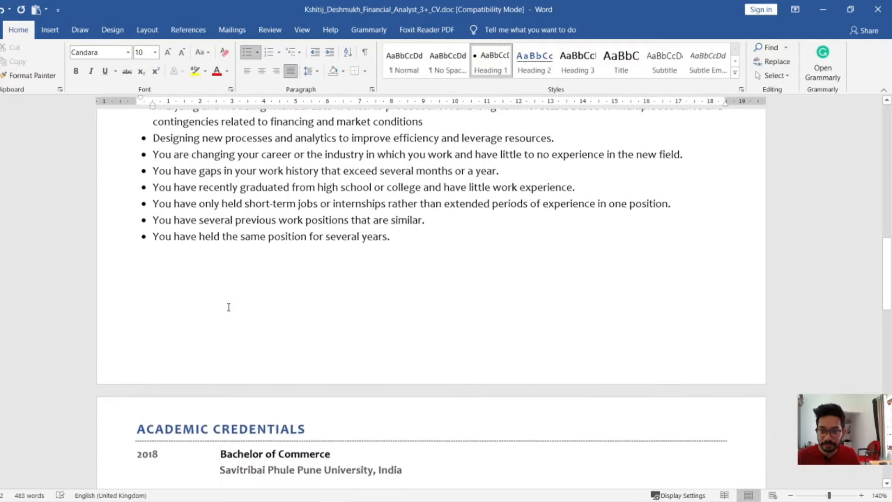
scroll(237, 297, down, 4)
scroll(237, 297, up, 5)
scroll(237, 296, up, 9)
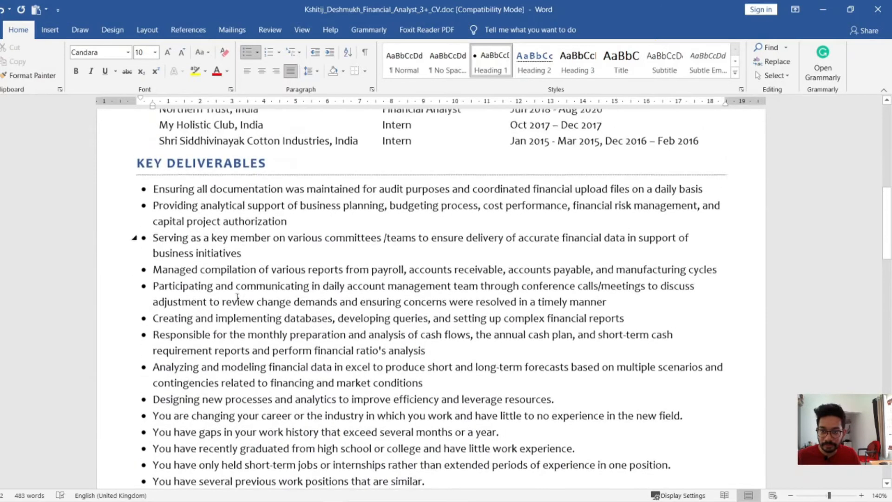
scroll(376, 379, down, 11)
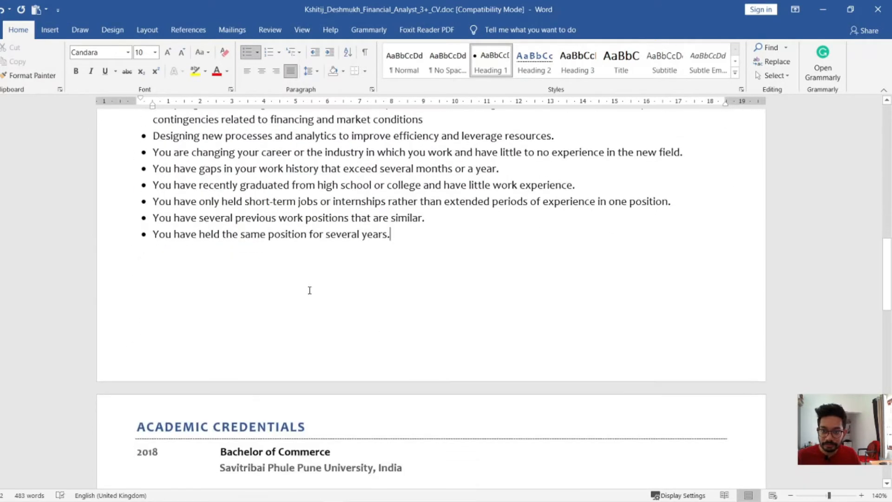
click(269, 290)
click(246, 56)
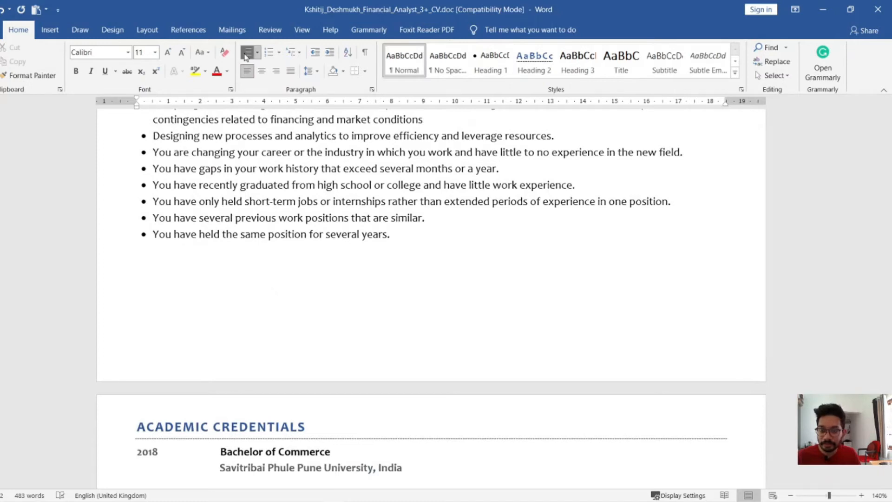
key(ctrl+z)
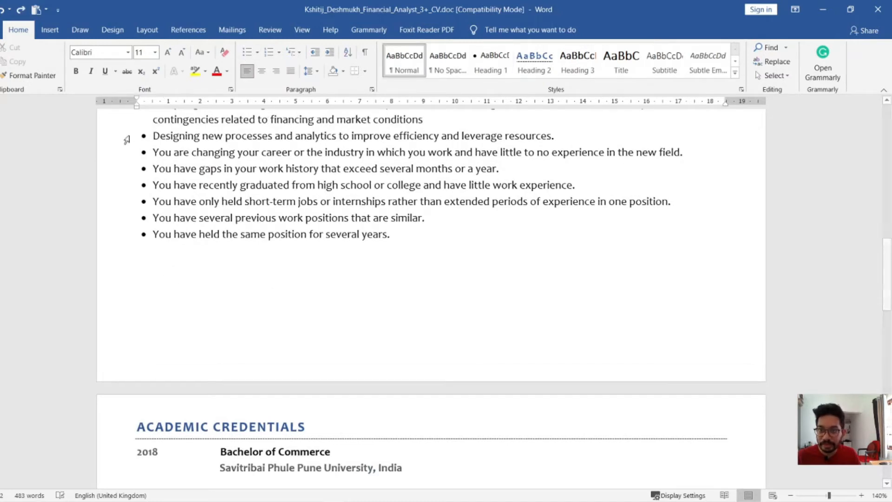
text(Heading)
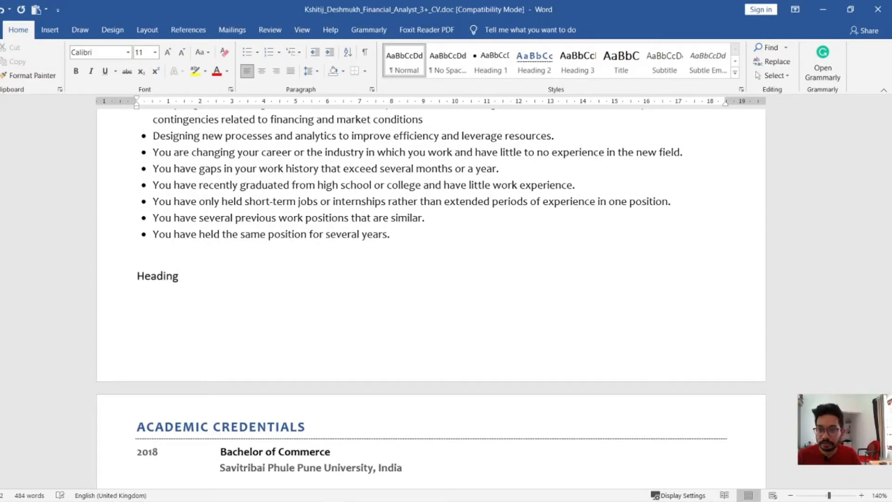
Step: Make the "Heading" line bold and set its font size to 14
click(118, 273)
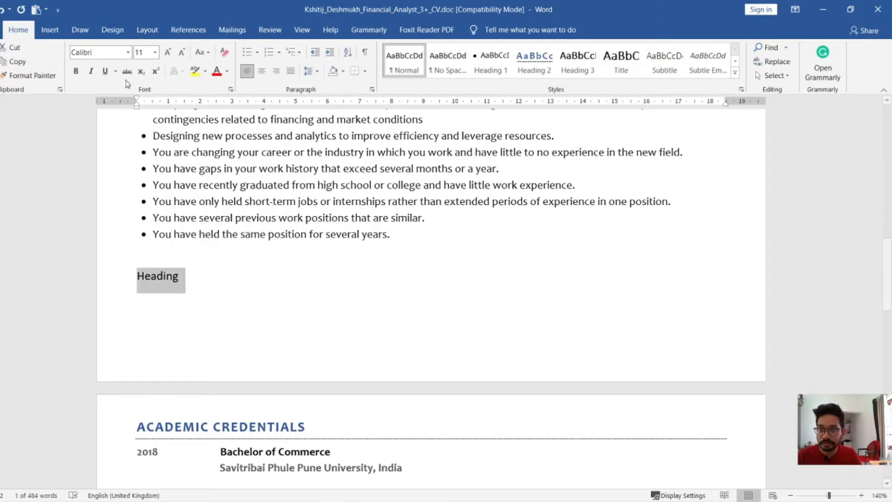
click(78, 71)
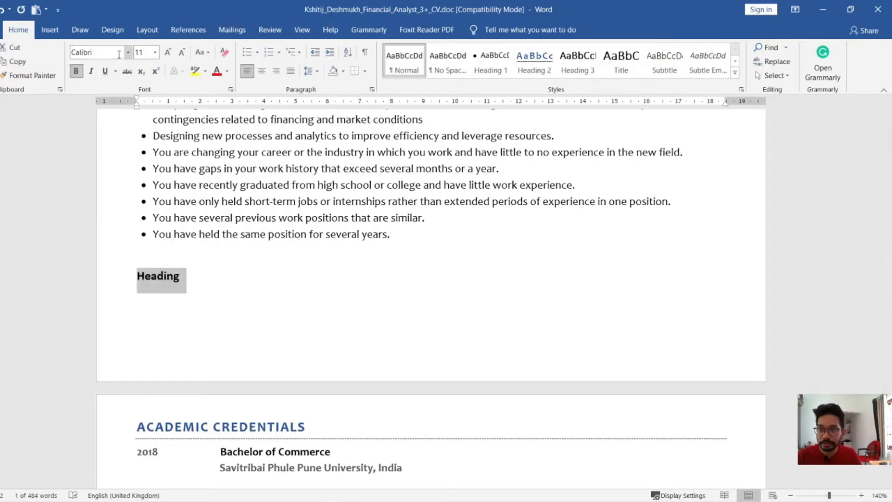
click(154, 53)
click(141, 124)
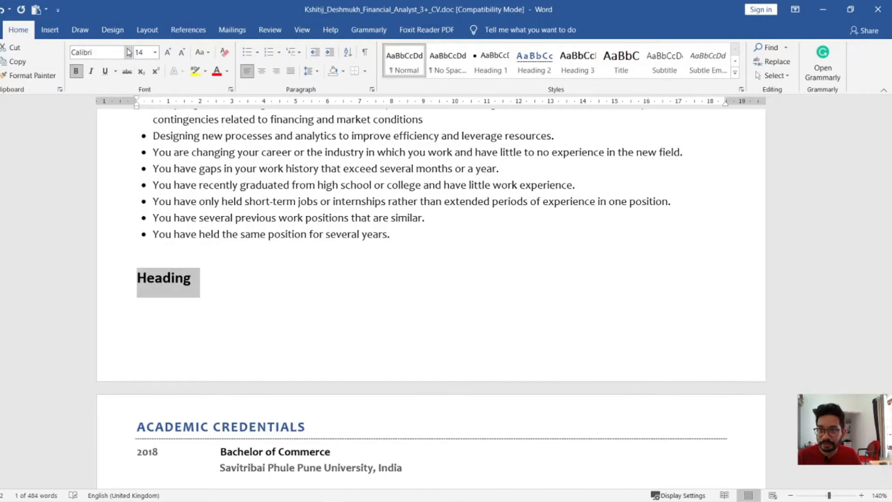
Step: Set the "Heading" line's font to Trebuchet MS and make it underlined, italic and red
click(128, 52)
click(103, 193)
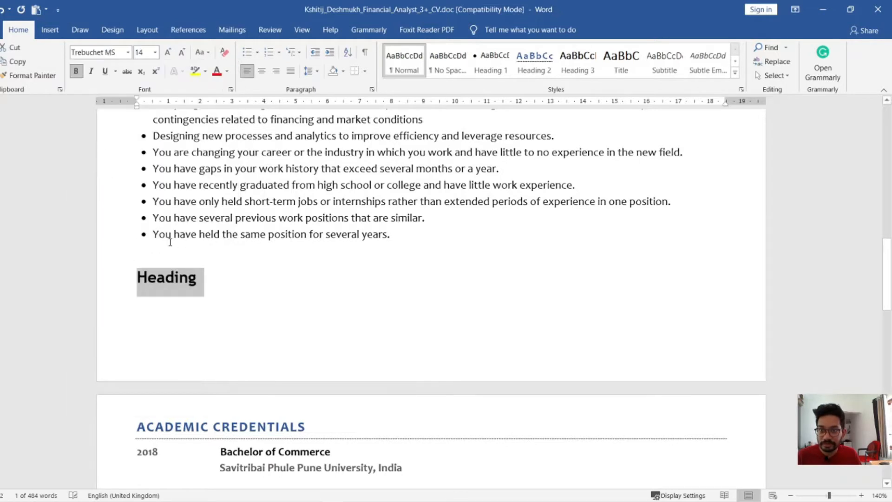
click(105, 71)
click(91, 71)
click(217, 71)
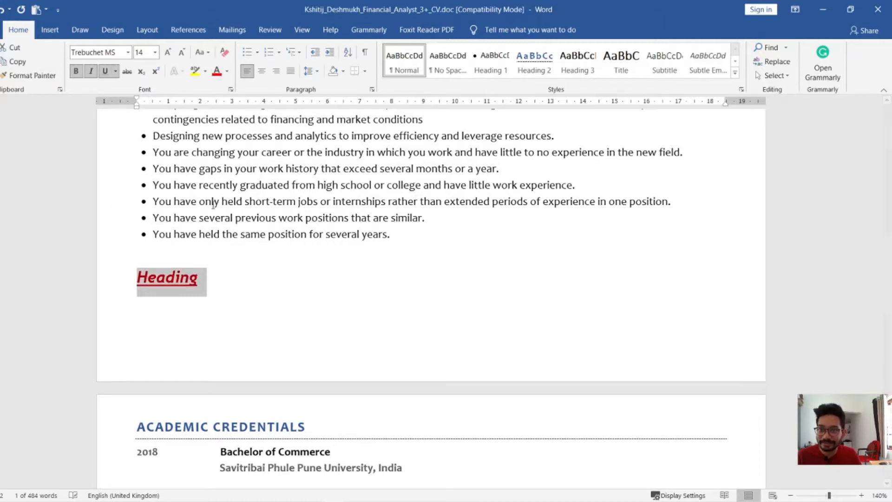
click(201, 303)
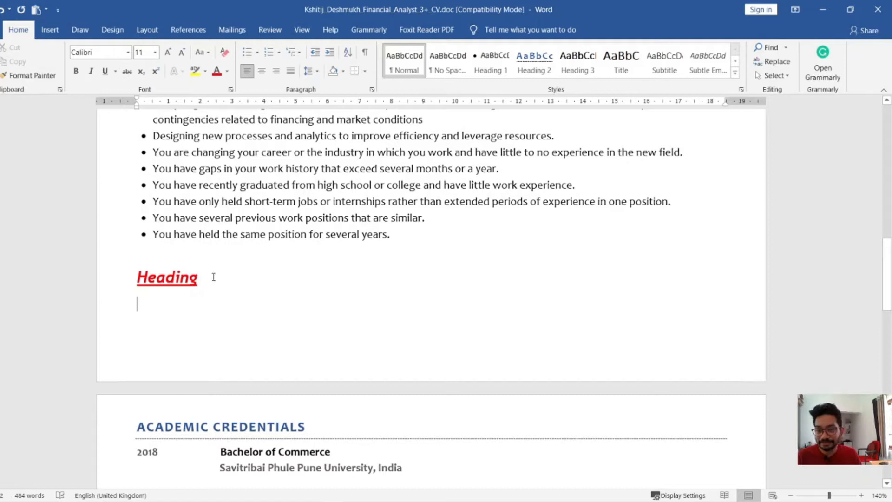
Step: Update the Subtle Emphasis style to match the formatting of the red "Heading" line
drag(210, 276, 124, 274)
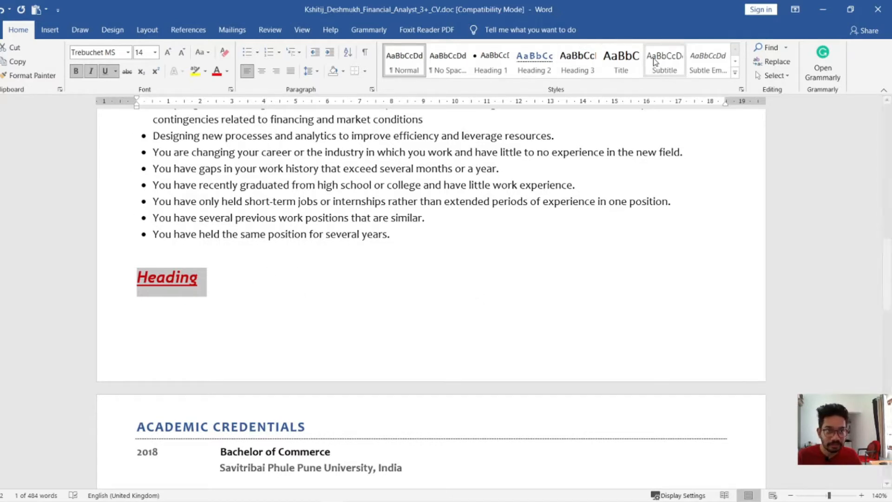
right_click(705, 70)
click(716, 76)
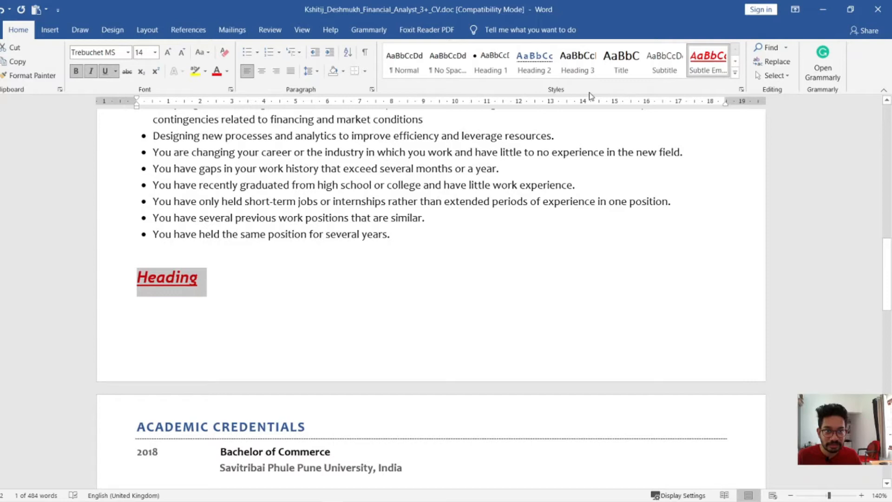
Step: Insert three blank lines below the red "Heading" line
scroll(324, 225, up, 2)
scroll(324, 225, down, 4)
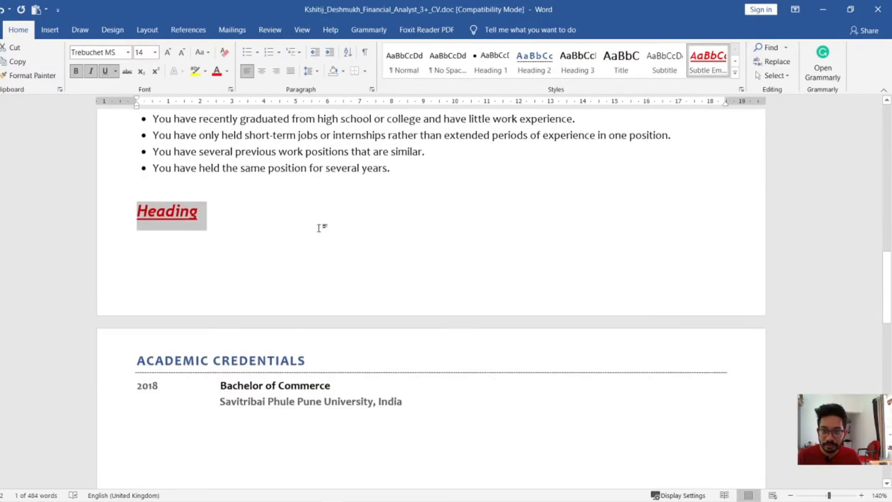
click(259, 240)
key(Return)
key(Return)
key(Return)
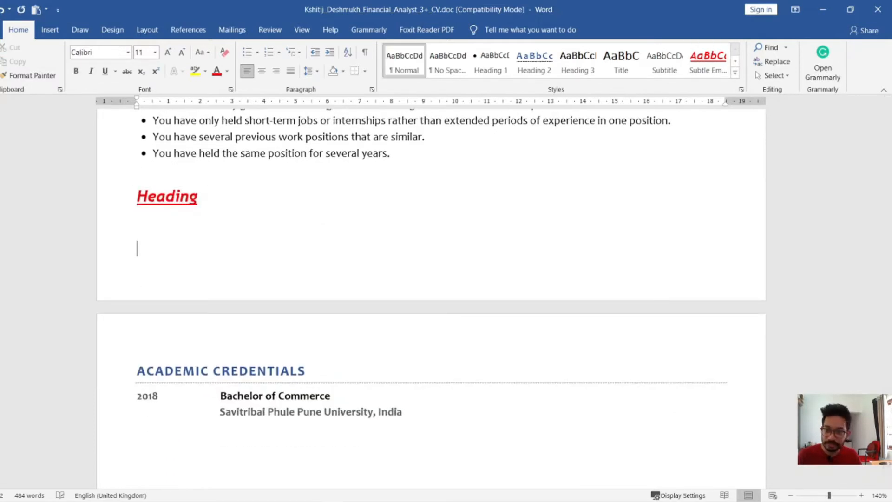
Step: Start a new line below the university name under Academic Credentials, leaving one blank line between
scroll(200, 295, down, 5)
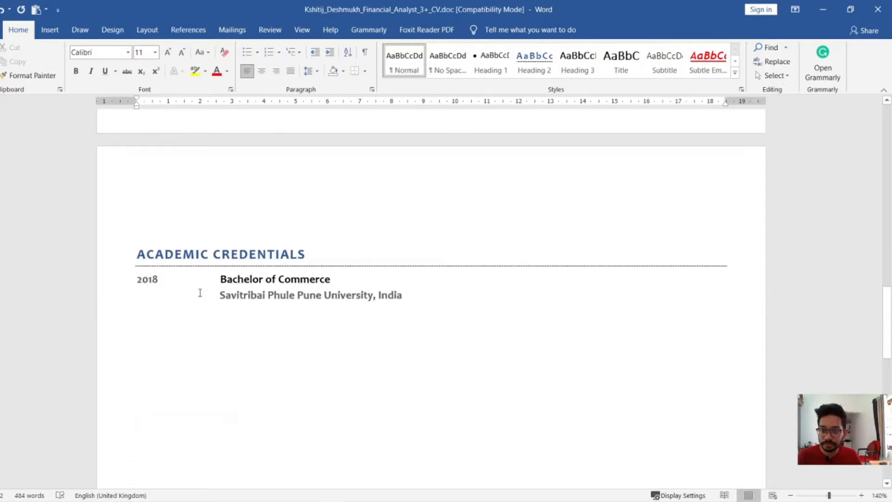
click(435, 220)
key(Return)
key(Return)
text(igwjkhc)
key(BackSpace)
key(BackSpace)
key(BackSpace)
key(BackSpace)
key(BackSpace)
key(BackSpace)
key(BackSpace)
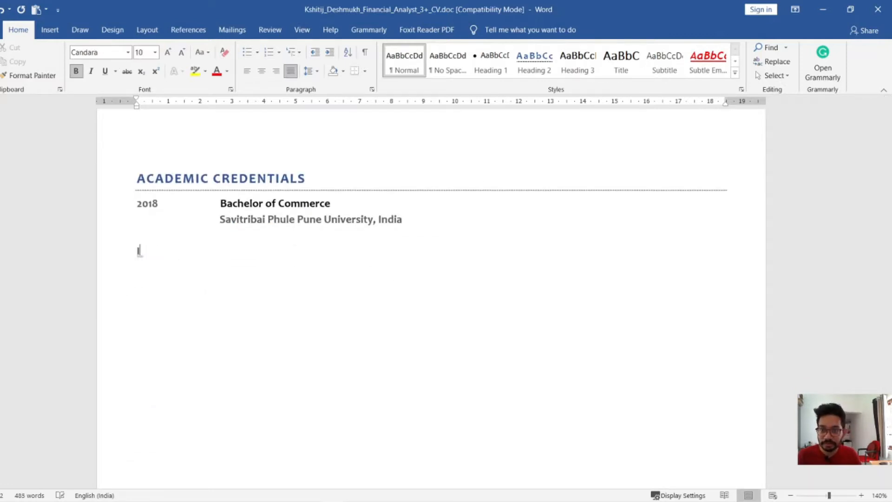
Step: Enter "Hi this is my new heading" on the new line under Academic Credentials
text(h)
text(i th)
text(is is my )
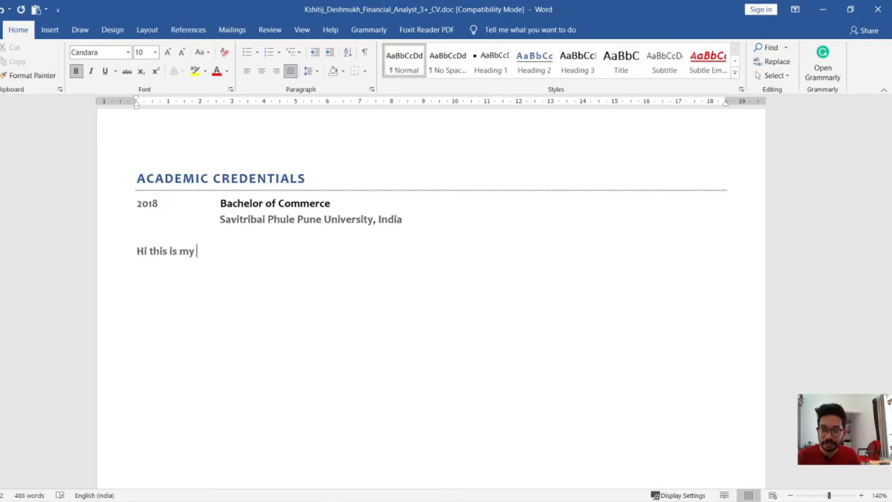
text(new heasding)
key(BackSpace)
key(BackSpace)
key(BackSpace)
key(BackSpace)
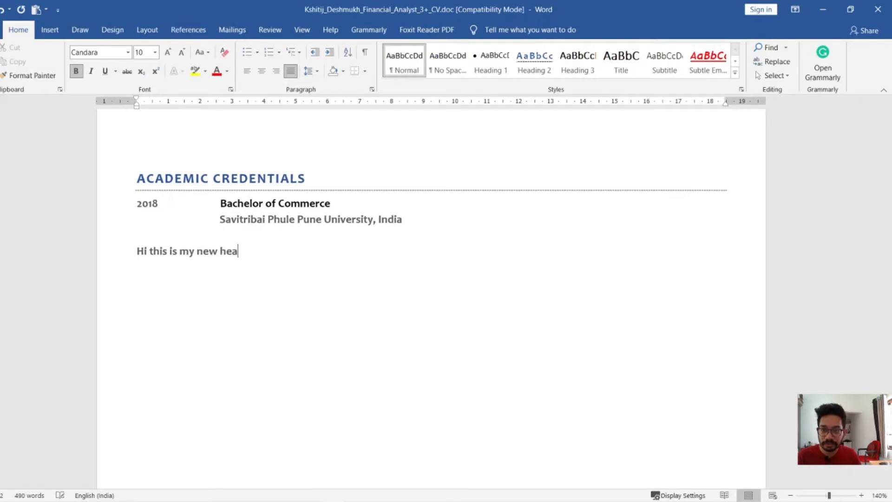
text(ing)
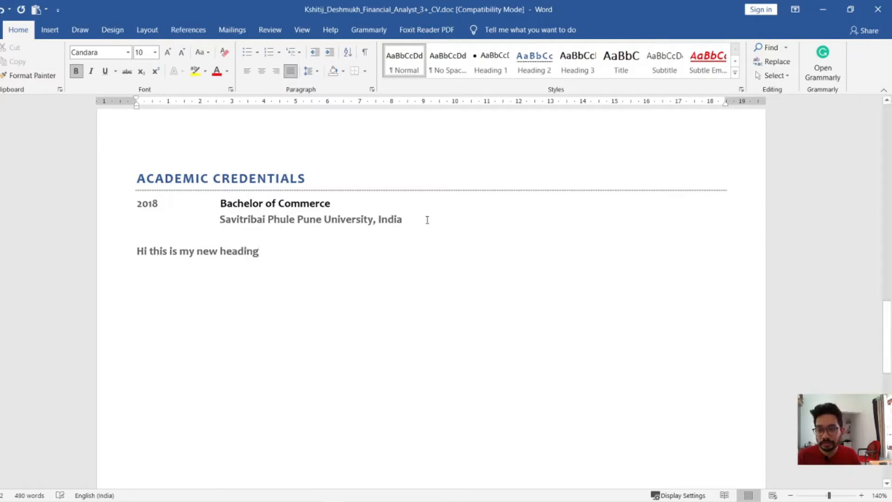
Step: Apply the updated Subtle Emphasis style to the line "Hi this is my new heading"
drag(302, 249, 124, 256)
scroll(124, 257, up, 4)
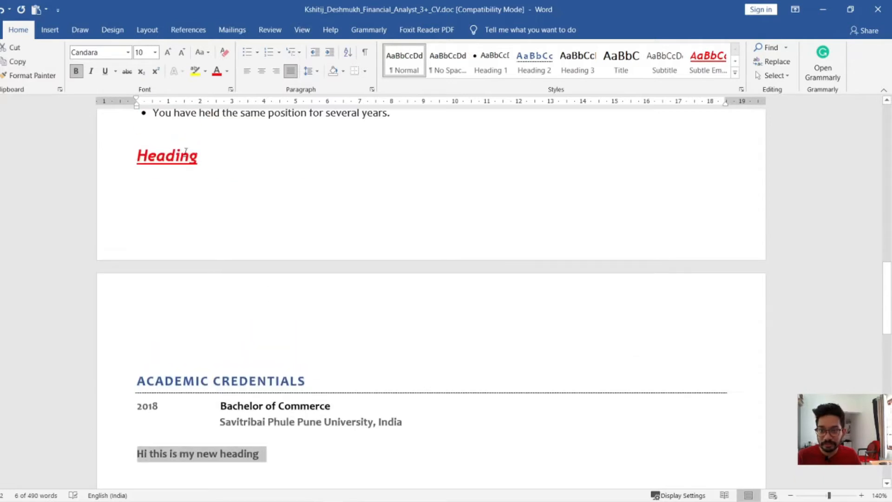
scroll(223, 164, down, 3)
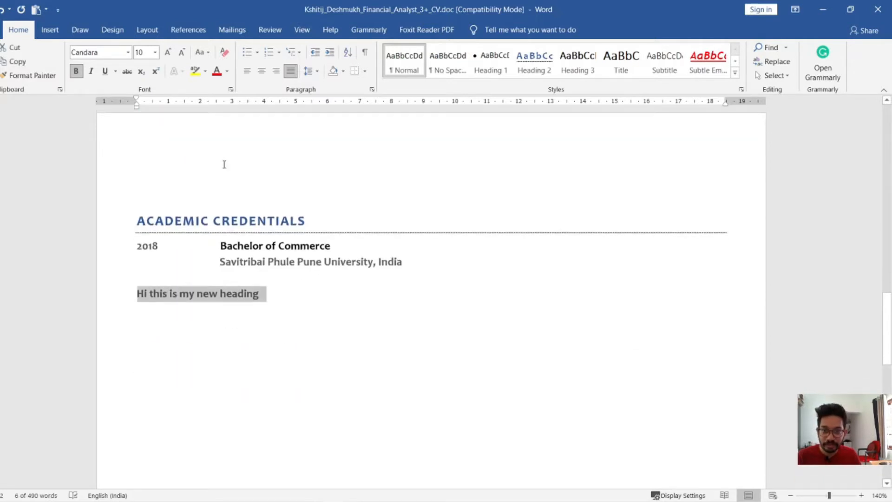
click(714, 72)
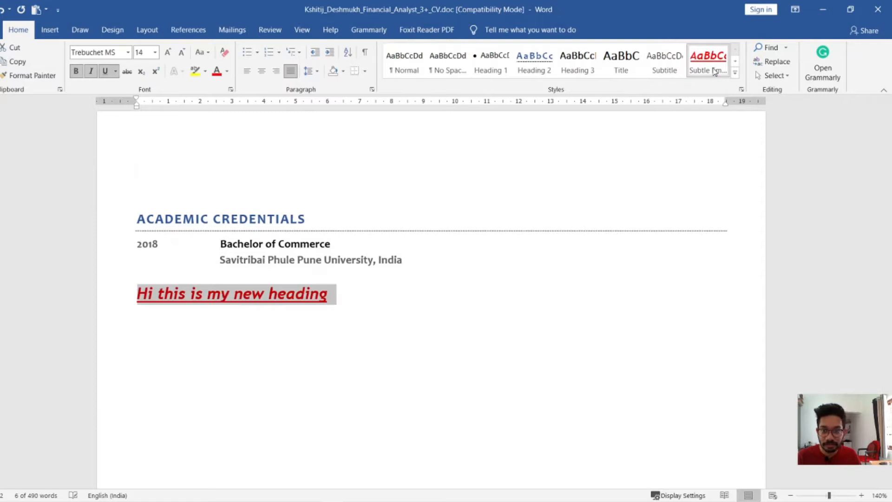
scroll(233, 273, up, 4)
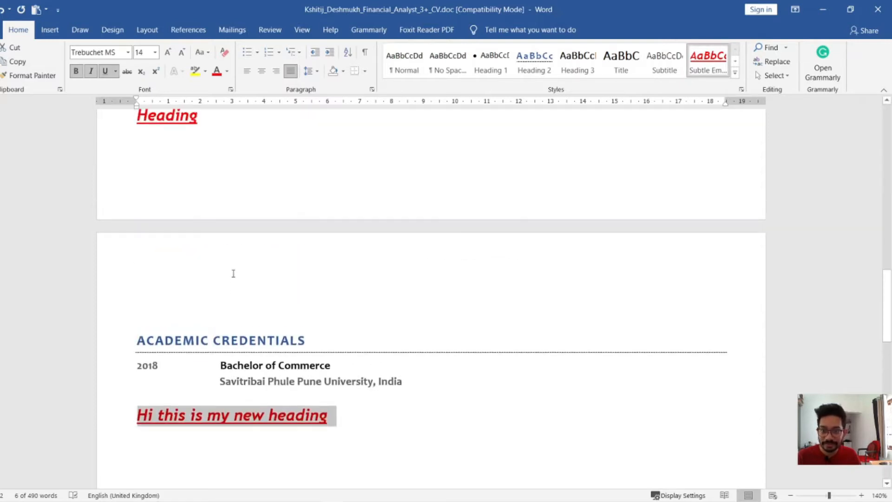
scroll(467, 219, down, 3)
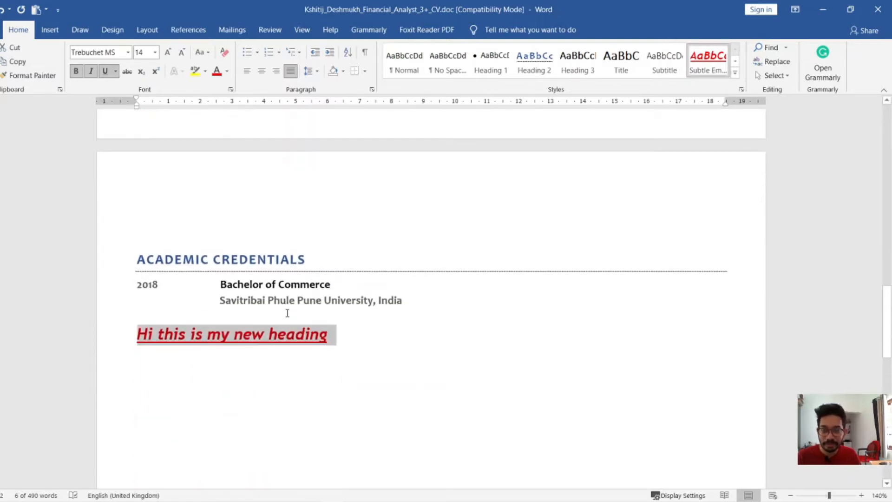
click(376, 375)
Step: Change the case of the red "Heading" line below the bullet list to UPPERCASE
scroll(289, 298, up, 2)
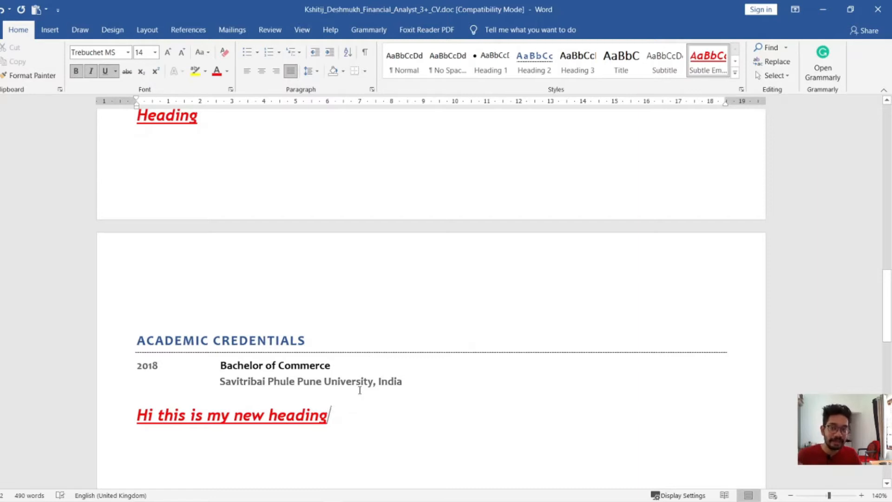
scroll(360, 386, up, 3)
click(212, 244)
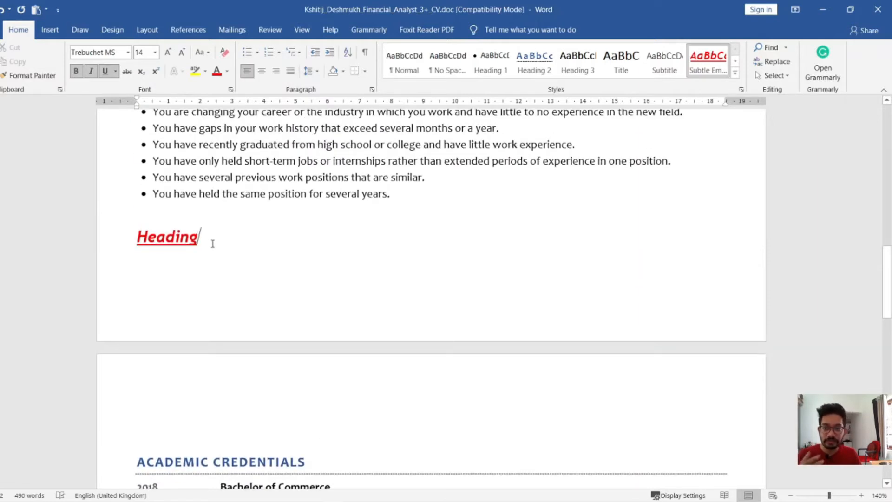
drag(200, 240, 125, 242)
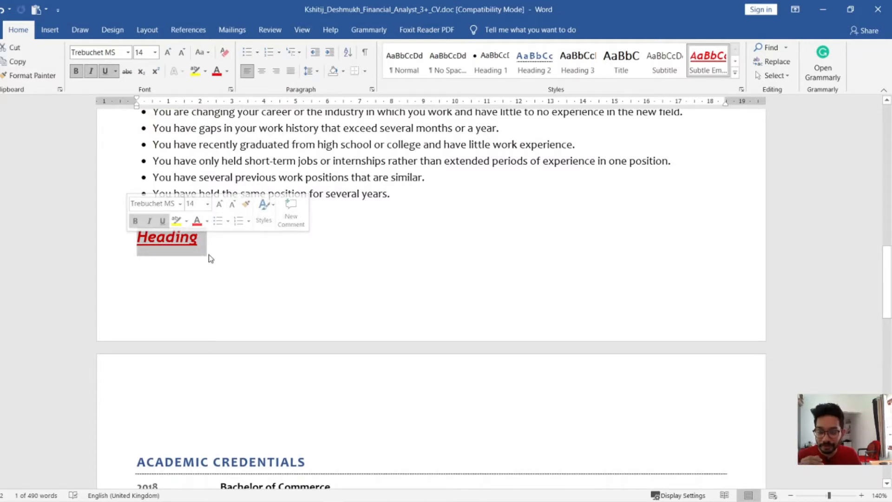
drag(205, 238, 123, 239)
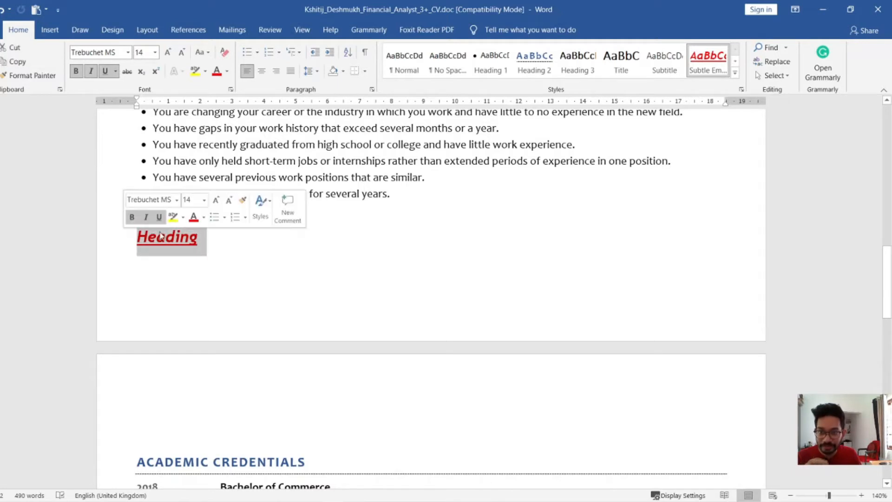
click(207, 53)
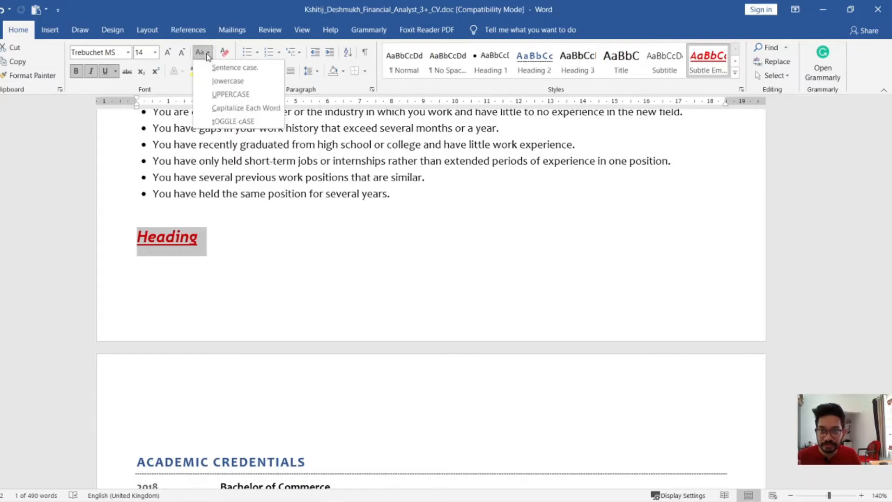
click(221, 93)
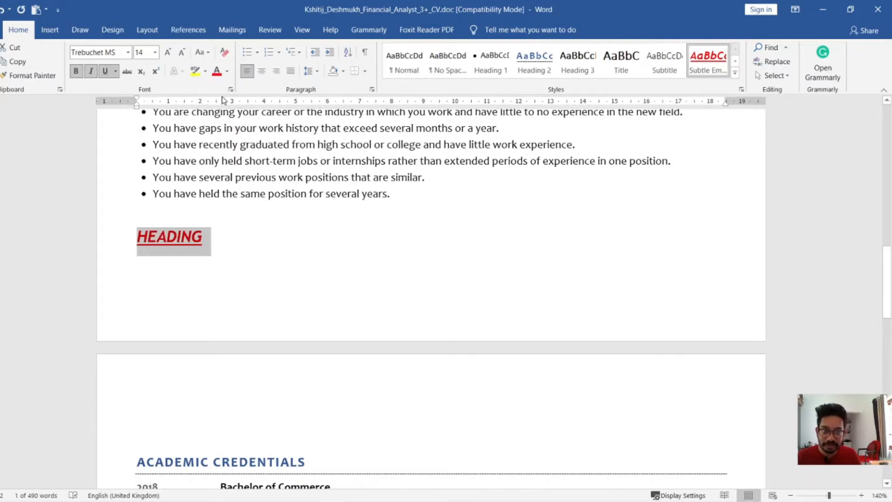
scroll(223, 149, up, 1)
click(207, 290)
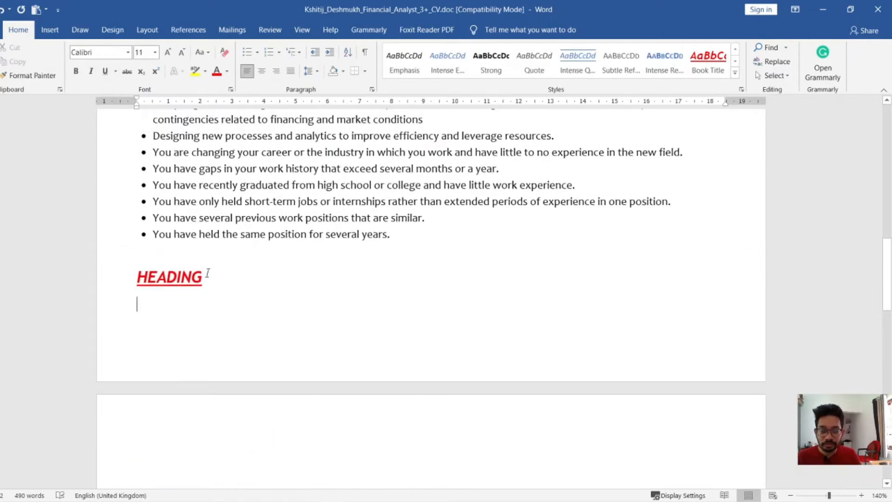
Step: Copy the formatting of the "HEADING" line onto "Hi this is my new heading" with Format Painter
scroll(203, 271, down, 5)
scroll(203, 271, up, 3)
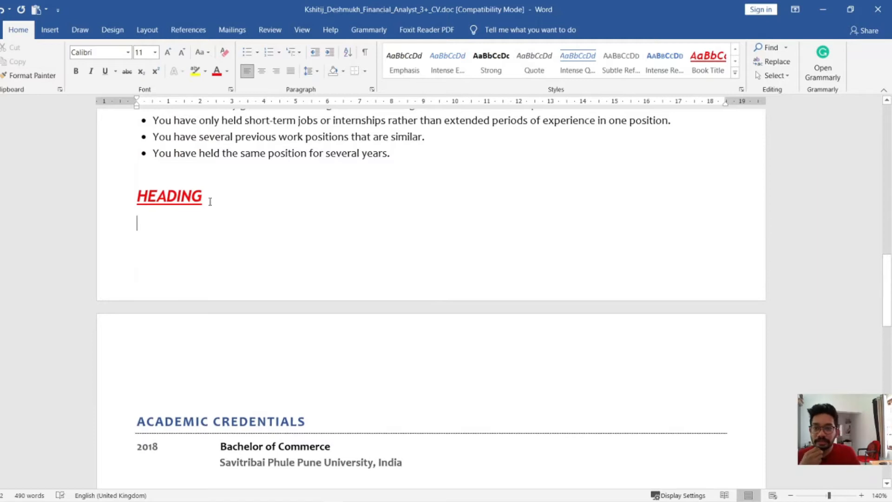
scroll(213, 239, down, 3)
scroll(215, 230, up, 2)
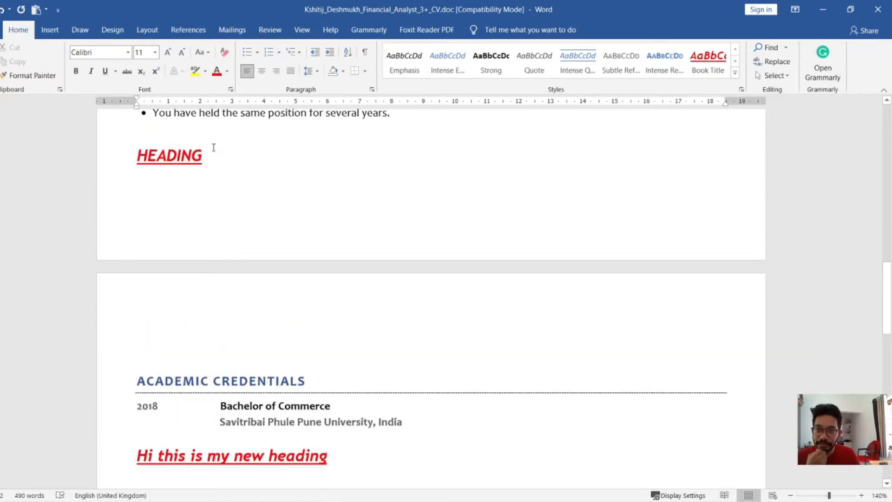
drag(211, 156, 129, 159)
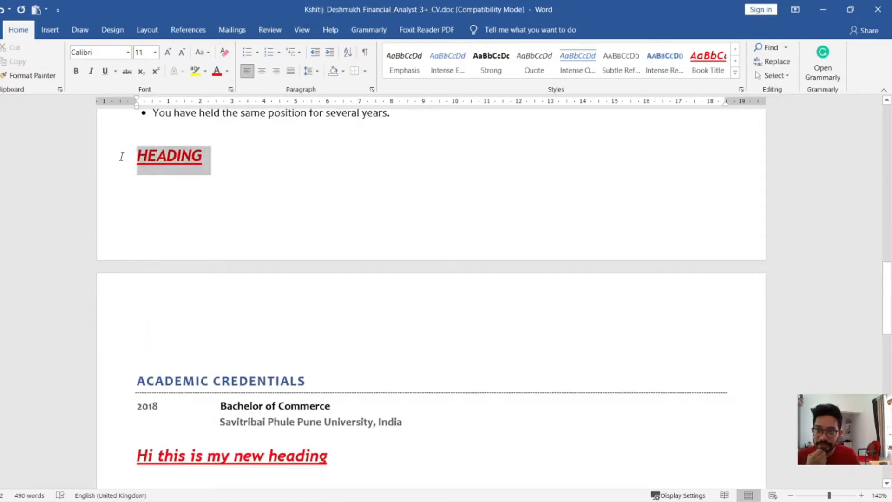
click(30, 76)
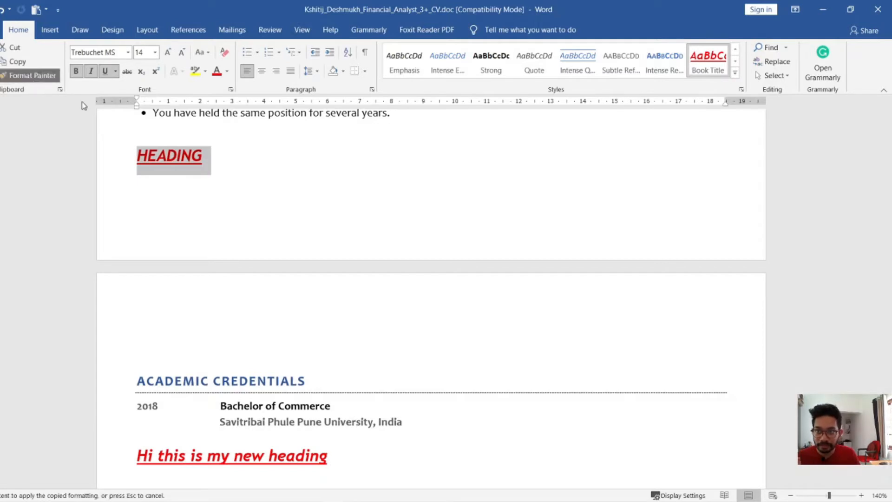
scroll(195, 163, down, 3)
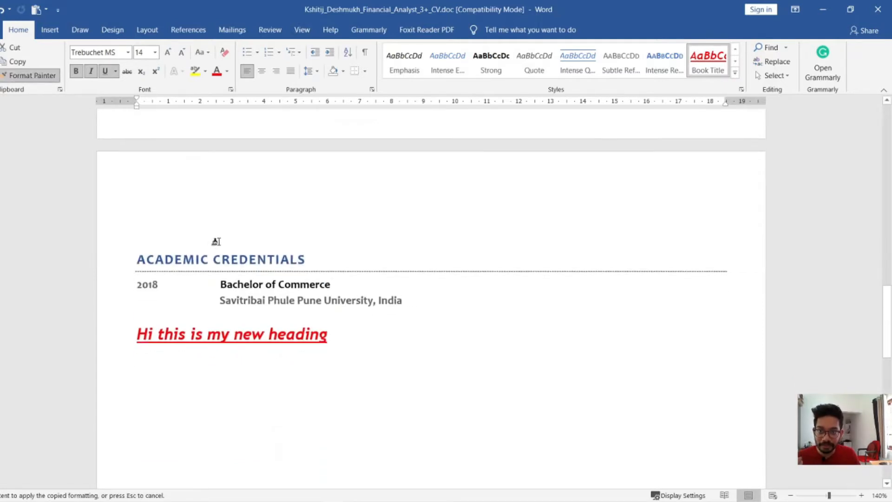
mouse_move(327, 336)
mouse_down()
mouse_move(138, 336)
mouse_move(142, 341)
mouse_up()
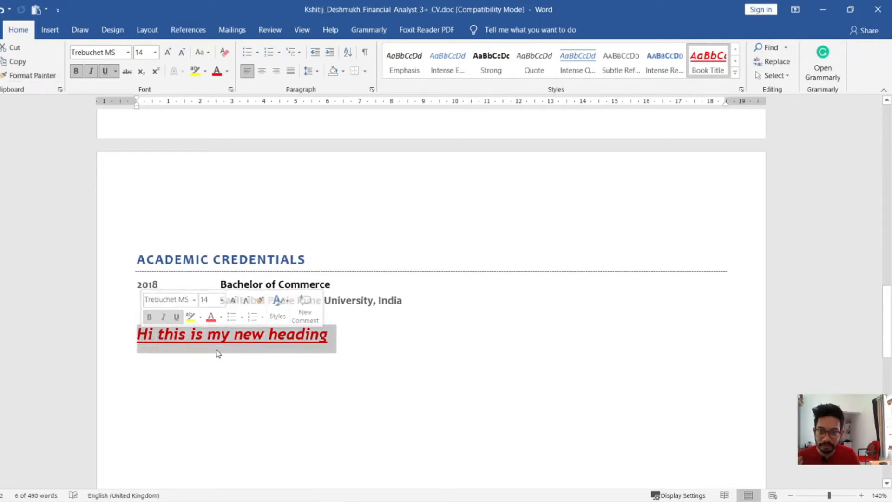
click(318, 341)
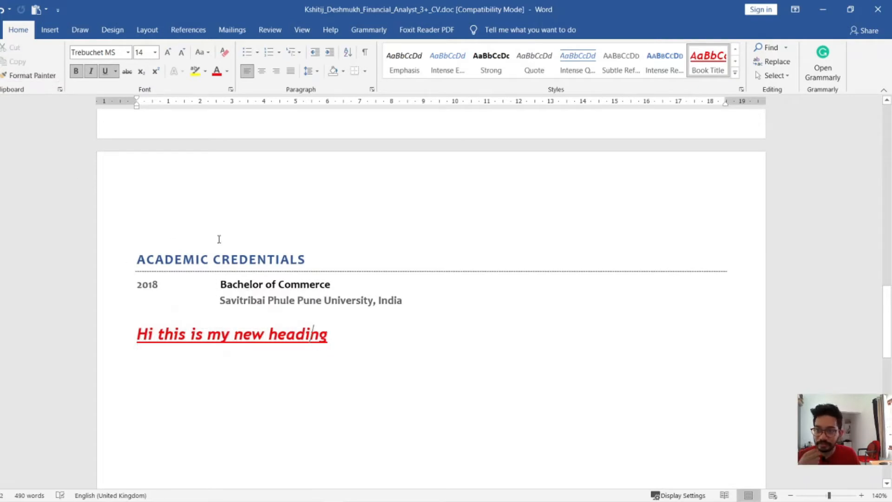
Step: Copy the formatting of "Hi this is my new heading" onto the Academic Credentials heading with Format Painter
scroll(124, 183, up, 4)
click(28, 76)
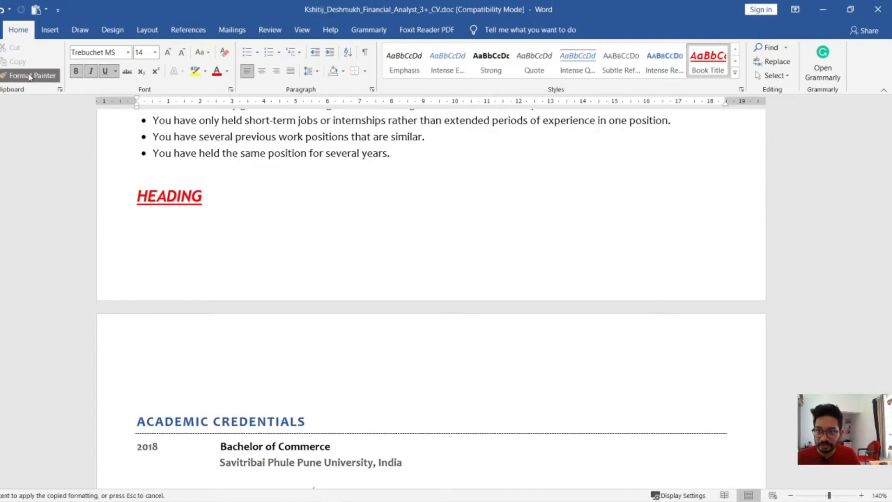
scroll(211, 233, down, 3)
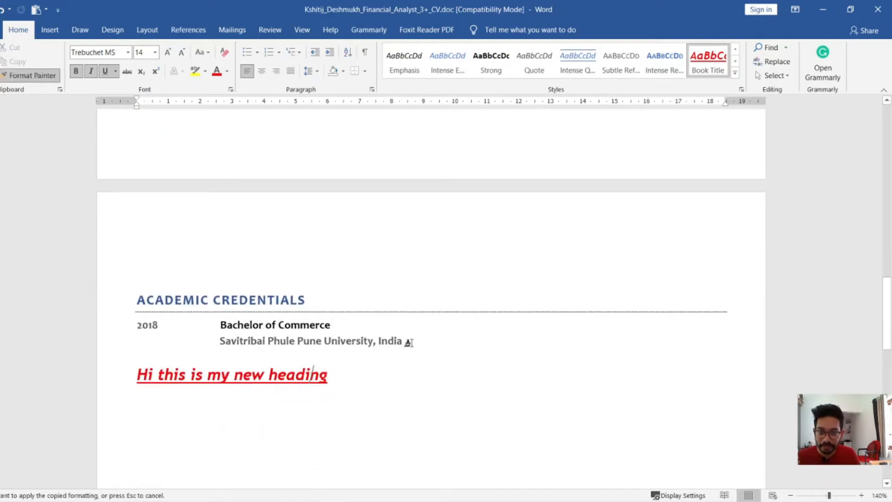
drag(318, 300, 128, 301)
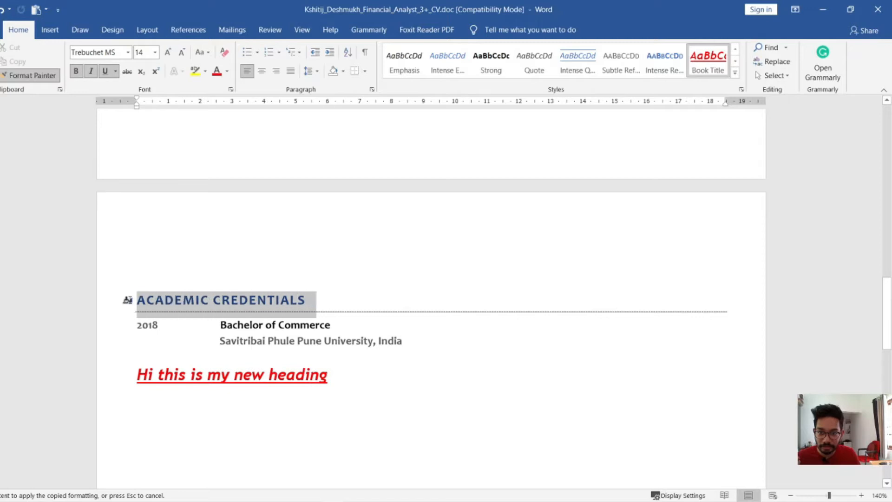
click(639, 301)
scroll(384, 303, up, 10)
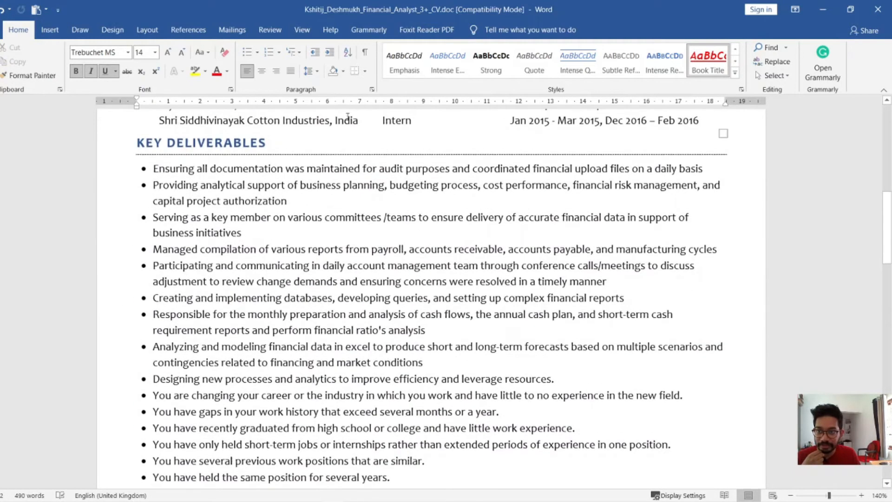
Step: Copy the red, italic, underlined heading formatting onto the "KEY DELIVERABLES" heading with Format Painter
click(29, 76)
drag(295, 138, 126, 141)
click(595, 201)
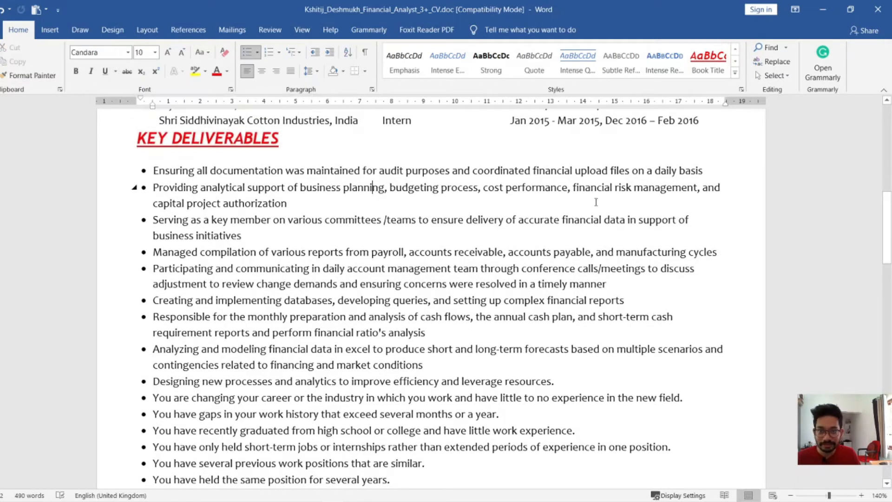
Step: Replace the comma after "Strategy Development" under Areas of Expertise with a space and a vertical bar
scroll(274, 177, up, 4)
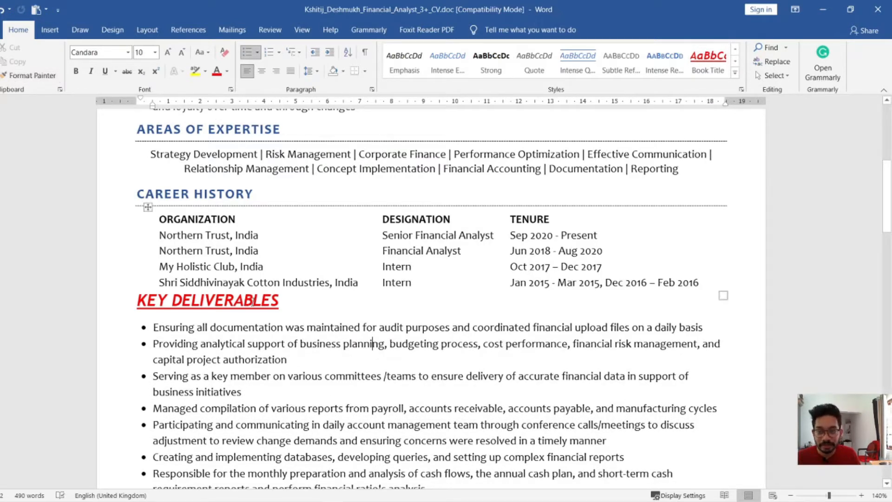
scroll(253, 299, down, 2)
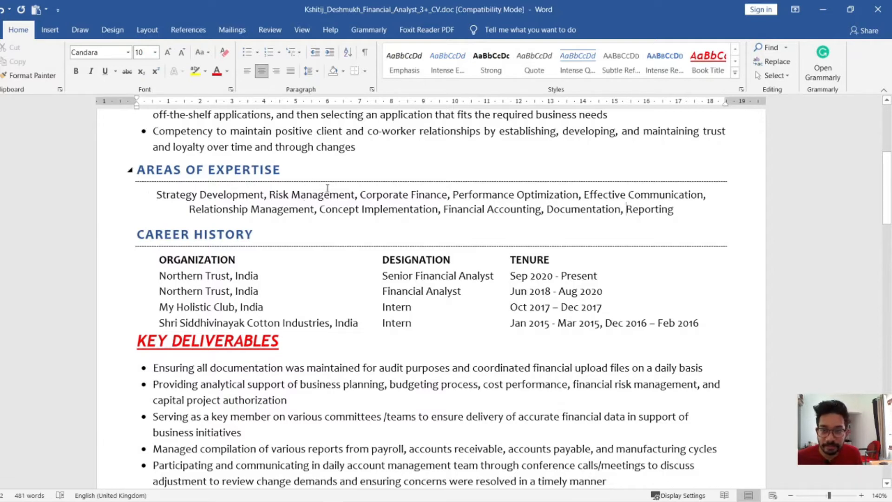
click(265, 194)
key(BackSpace)
text(|)
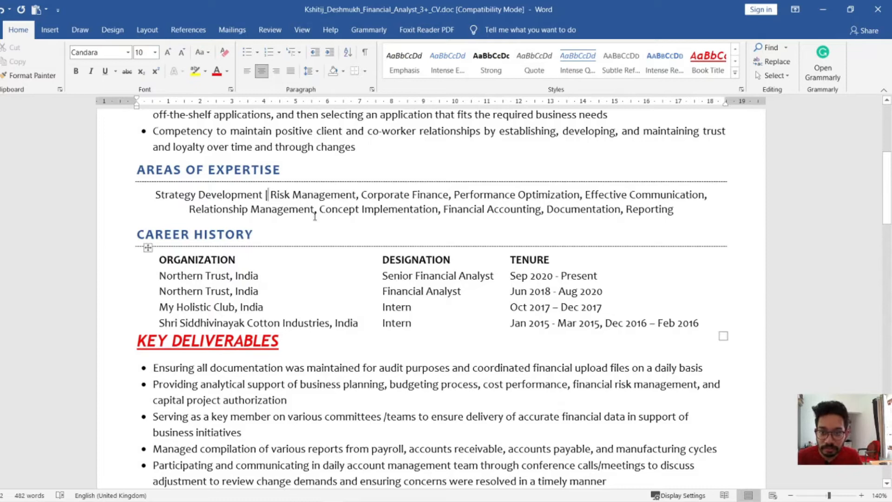
Step: Try a vertical bar in place of the comma after "Risk Management", and restore the comma
click(359, 192)
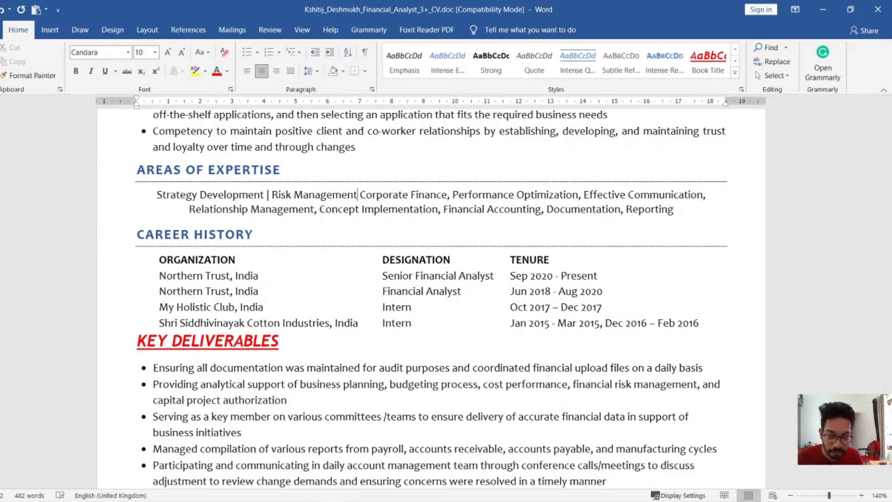
key(BackSpace)
text(|)
key(BackSpace)
key(BackSpace)
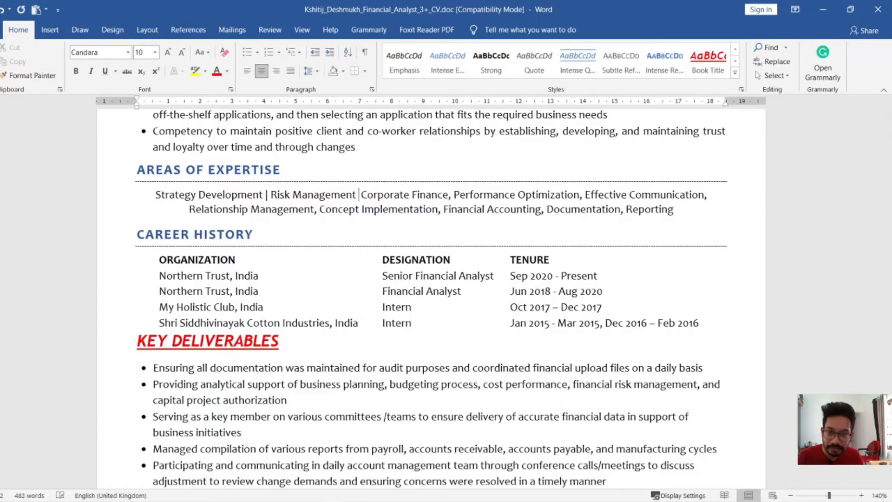
text(,)
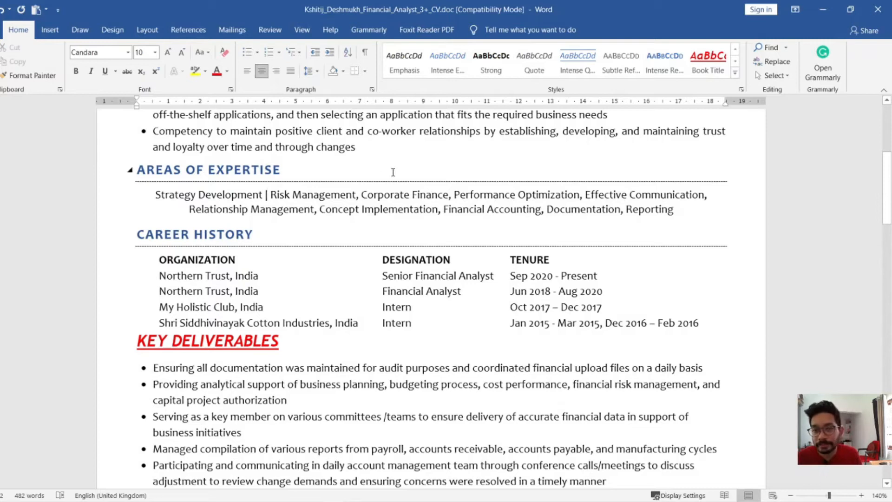
Step: Replace every comma in the Areas of Expertise paragraph with a space and a vertical bar, leaving the rest of the document unsearched
click(788, 60)
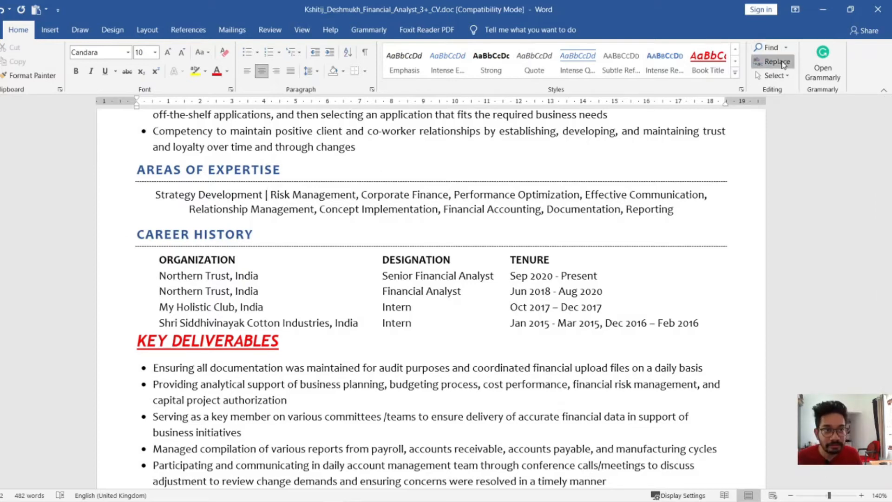
click(799, 32)
drag(691, 224, 122, 200)
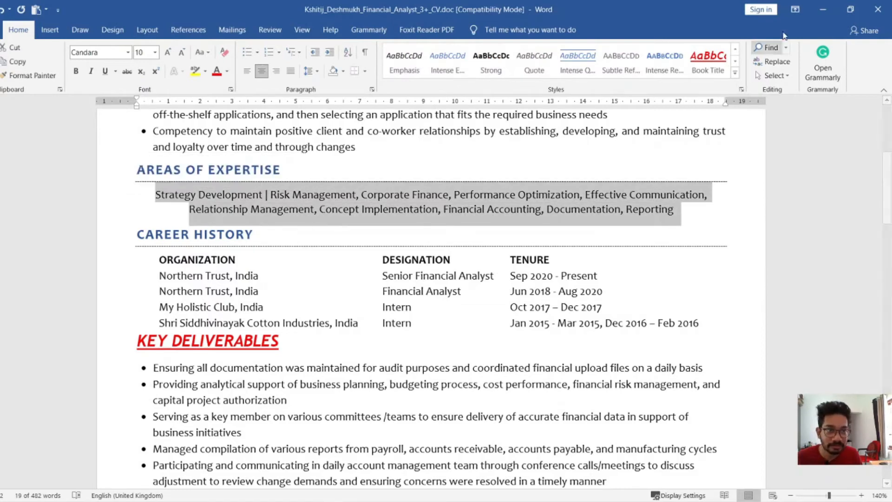
click(777, 61)
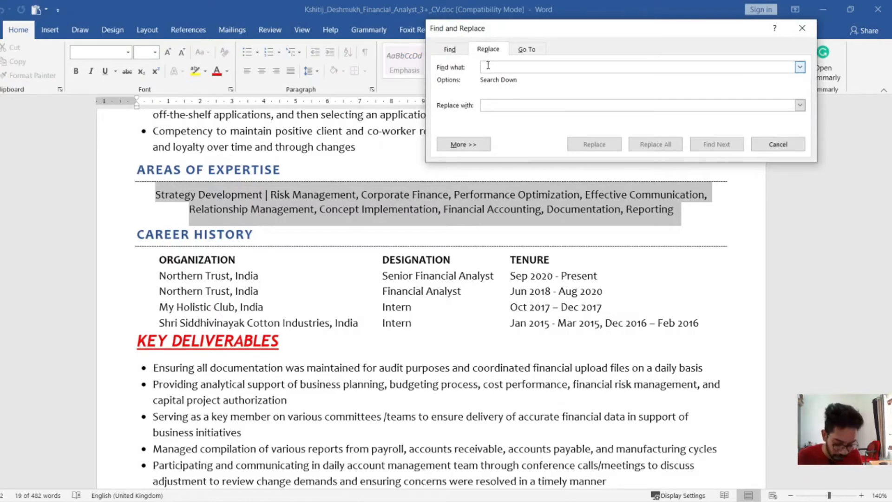
text(|)
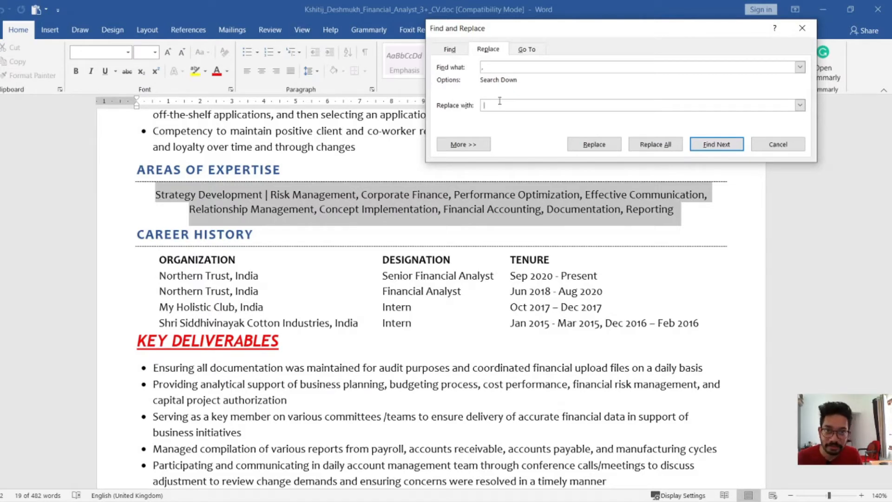
click(665, 145)
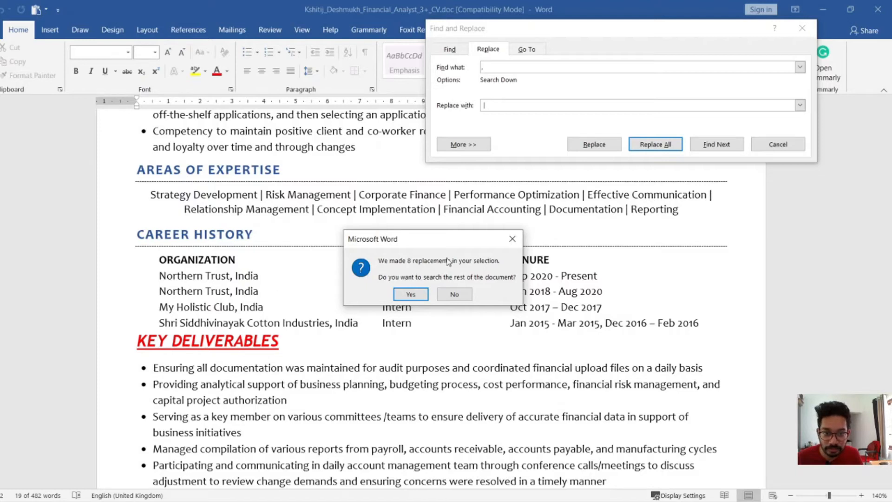
click(455, 294)
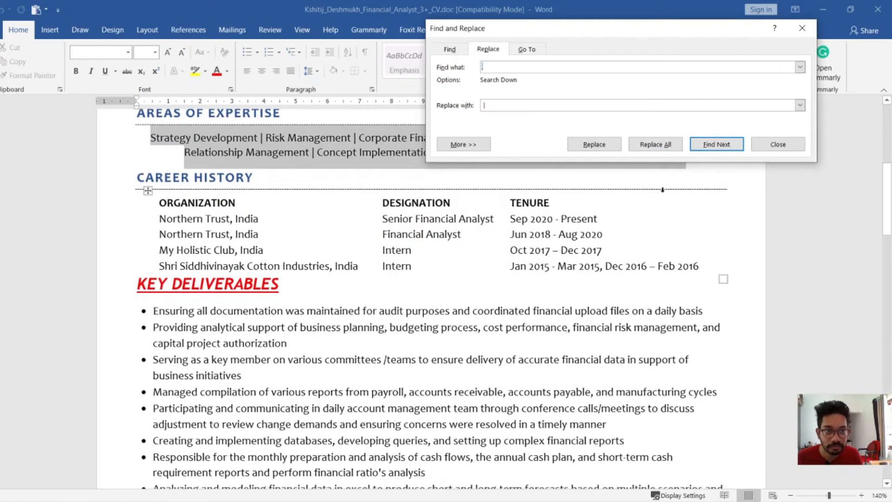
click(776, 144)
Step: Decrease the indent of the "Strong ability to consolidate" bullet to line it up with the first-level Profile Snapshot bullets
scroll(224, 217, up, 4)
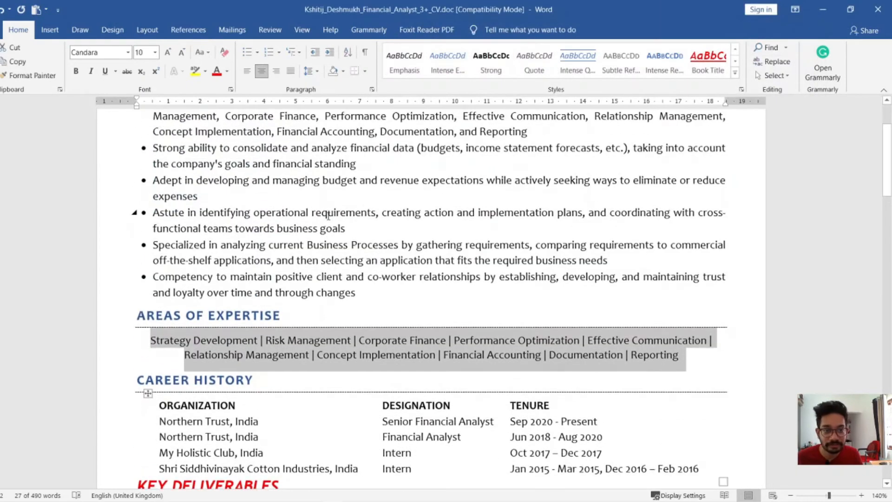
click(285, 260)
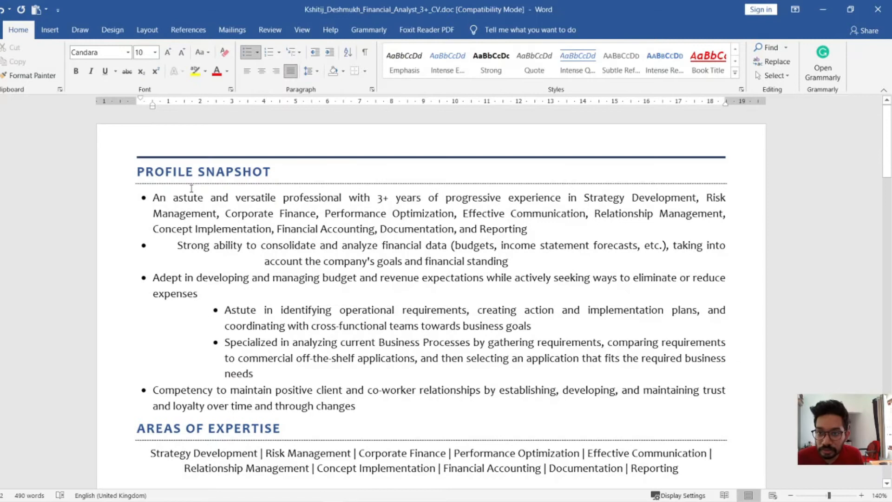
scroll(191, 188, down, 2)
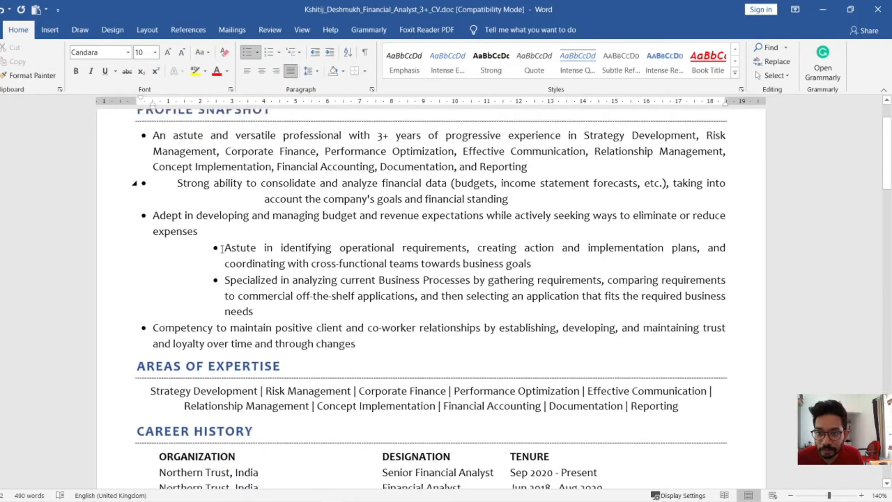
scroll(281, 309, up, 2)
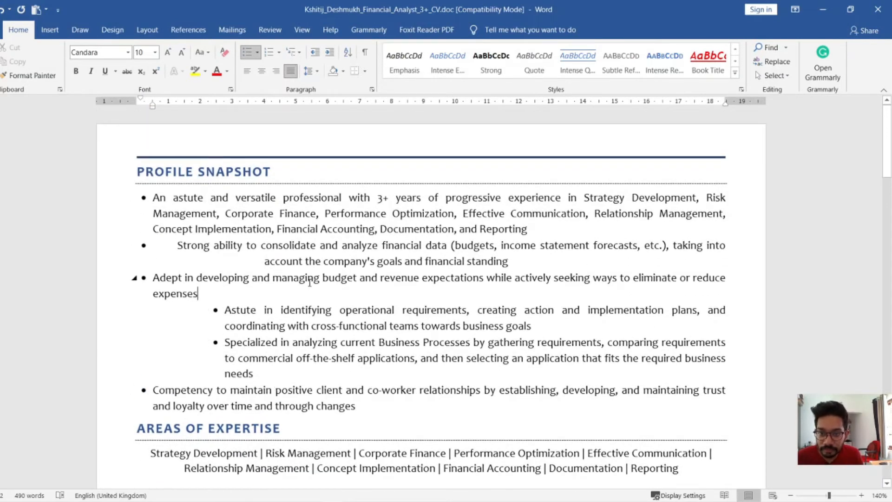
click(182, 246)
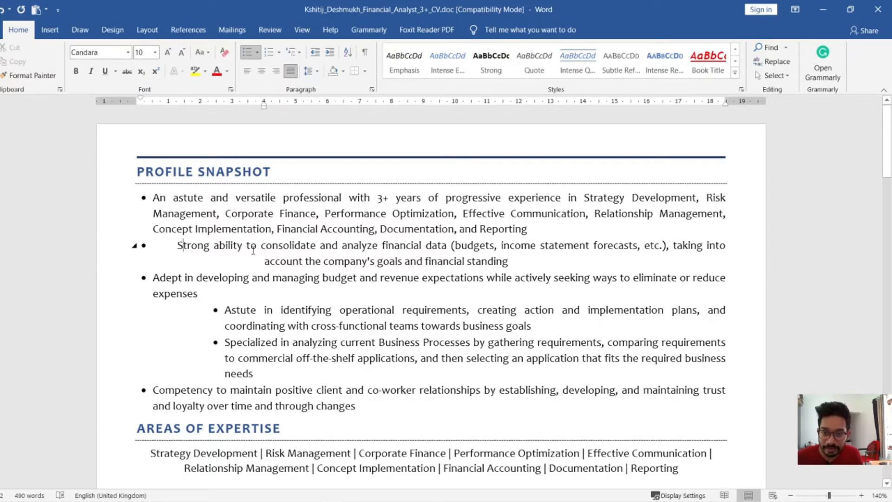
click(178, 247)
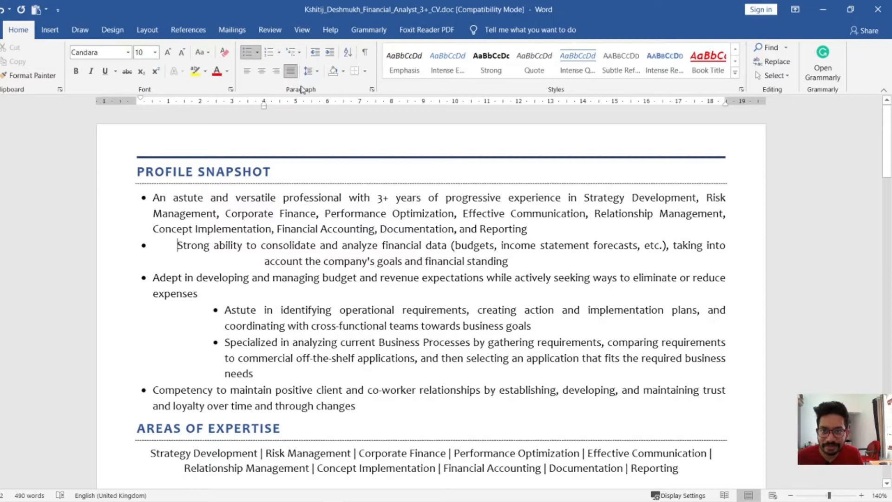
click(315, 52)
click(329, 52)
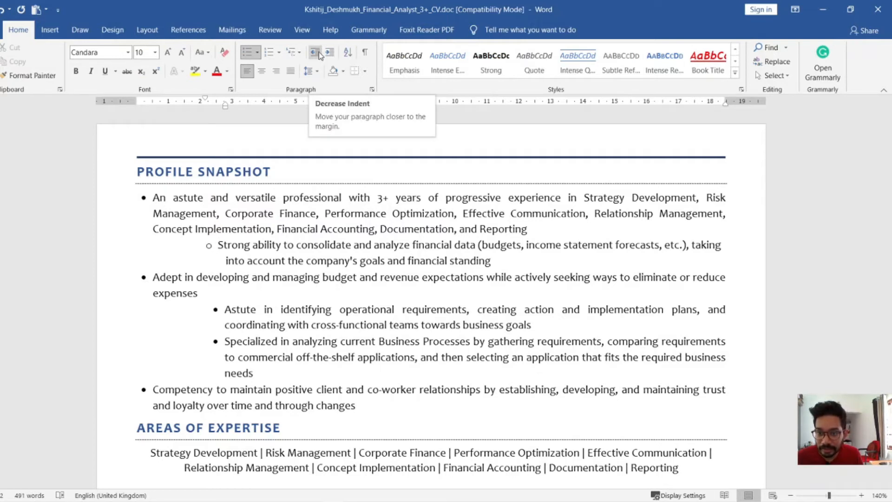
click(318, 52)
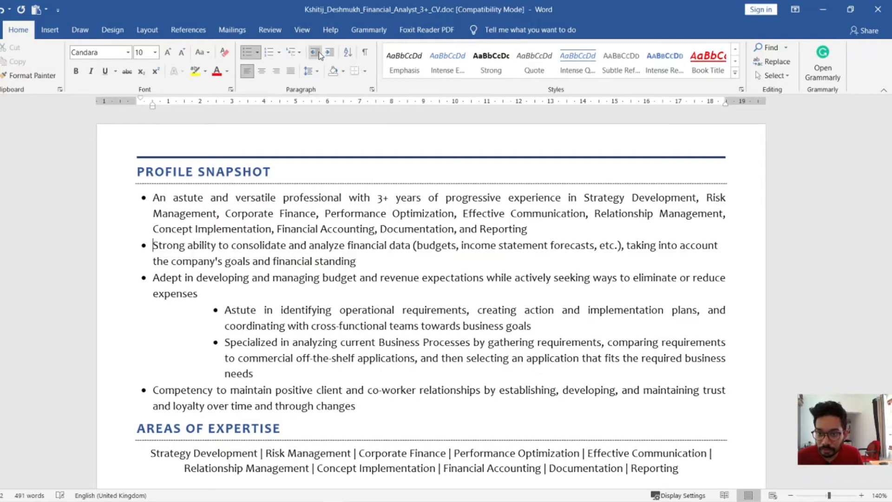
Step: Align the indented "Astute in identifying" and "Specialized in analyzing" bullets with the other Profile Snapshot bullets using the ruler indent markers
click(224, 310)
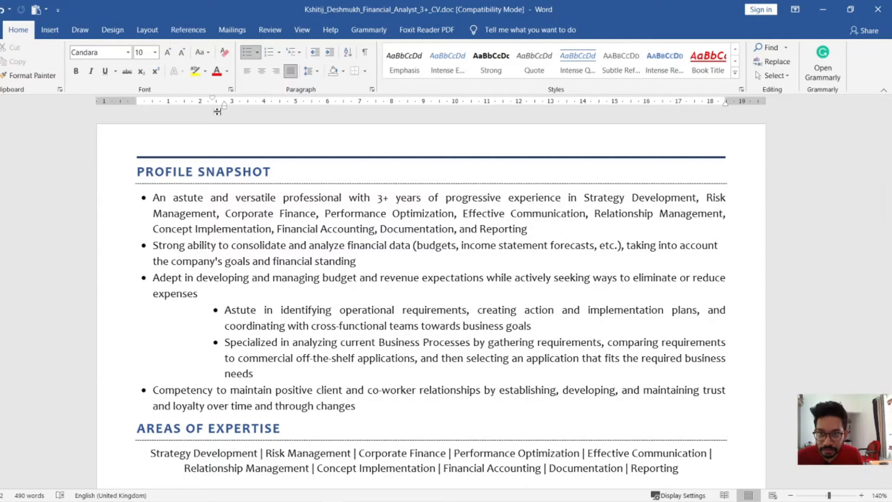
mouse_move(223, 105)
mouse_down()
mouse_move(176, 109)
mouse_move(256, 110)
mouse_move(170, 109)
mouse_move(503, 112)
mouse_move(145, 100)
mouse_up()
click(215, 342)
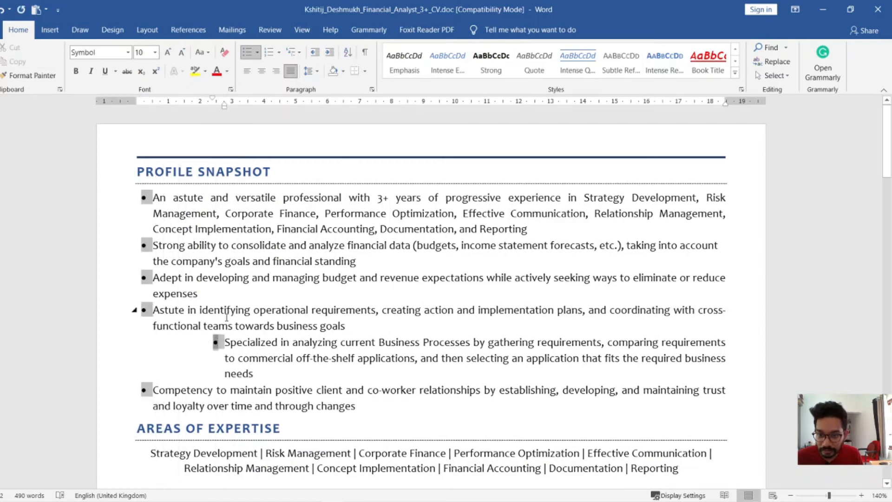
drag(226, 109, 155, 108)
click(240, 325)
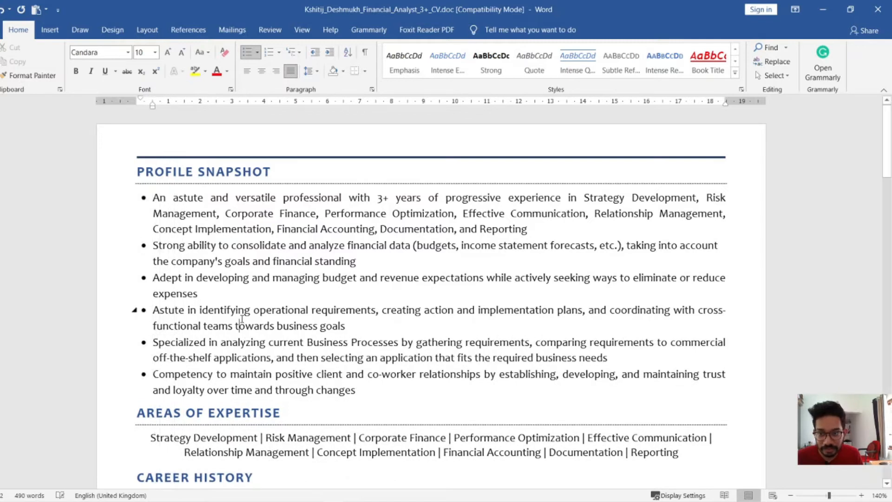
Step: Set the left indentation of all Profile Snapshot bullets to 1 cm in the paragraph settings
scroll(242, 320, down, 3)
scroll(243, 308, up, 3)
scroll(243, 308, up, 1)
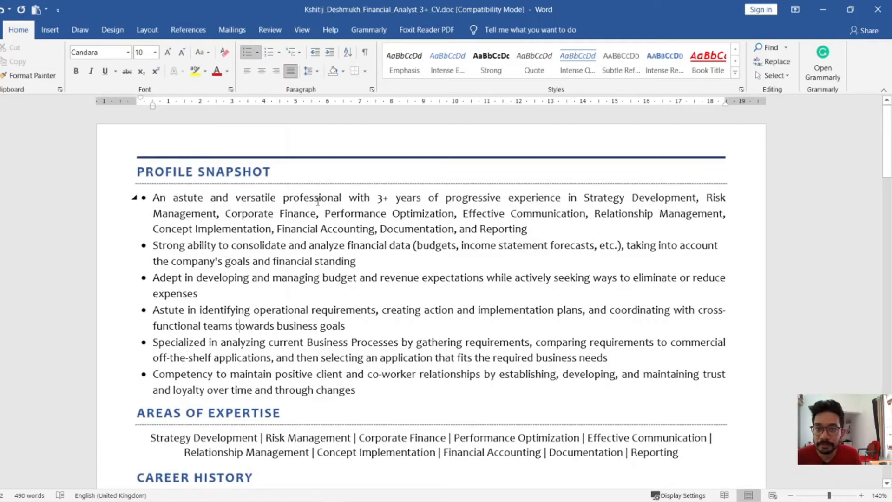
drag(153, 199, 391, 385)
mouse_move(153, 105)
mouse_down()
mouse_move(266, 107)
mouse_move(136, 109)
mouse_move(153, 108)
mouse_up()
click(373, 90)
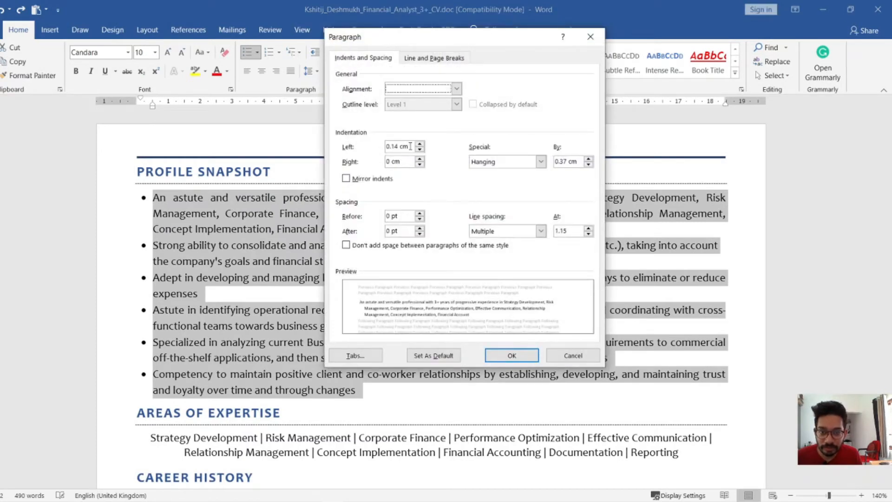
drag(411, 147, 356, 146)
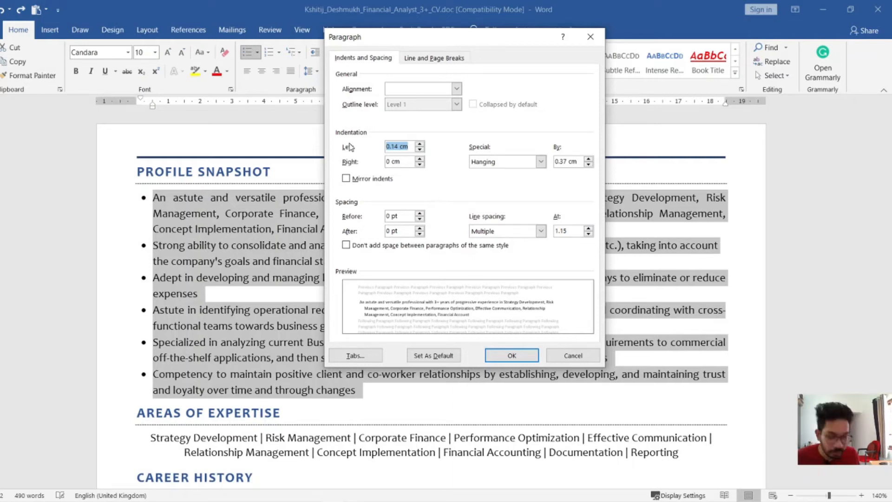
text(1)
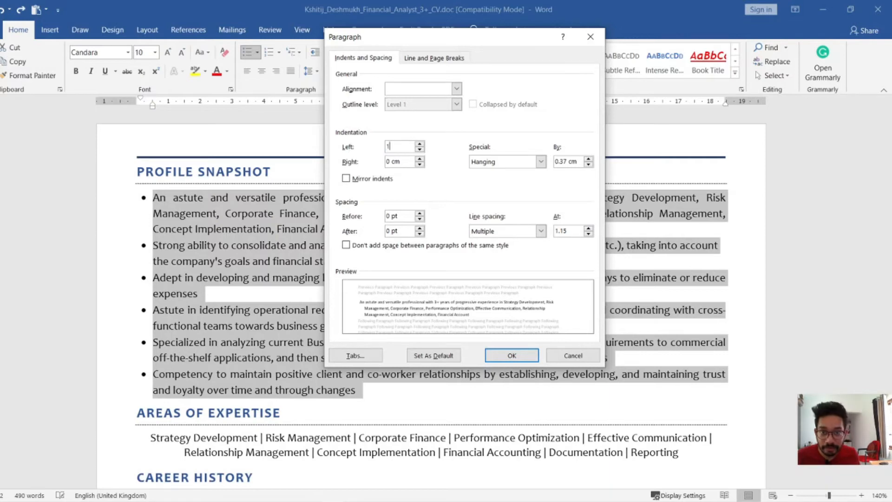
key(Return)
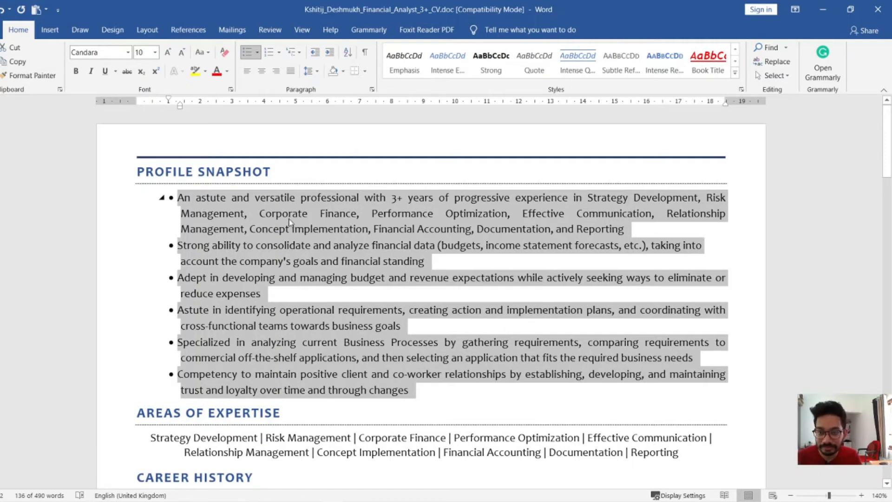
Step: Undo the last left-indentation change on the Profile Snapshot bullets and deselect them
scroll(168, 245, down, 3)
scroll(228, 246, up, 2)
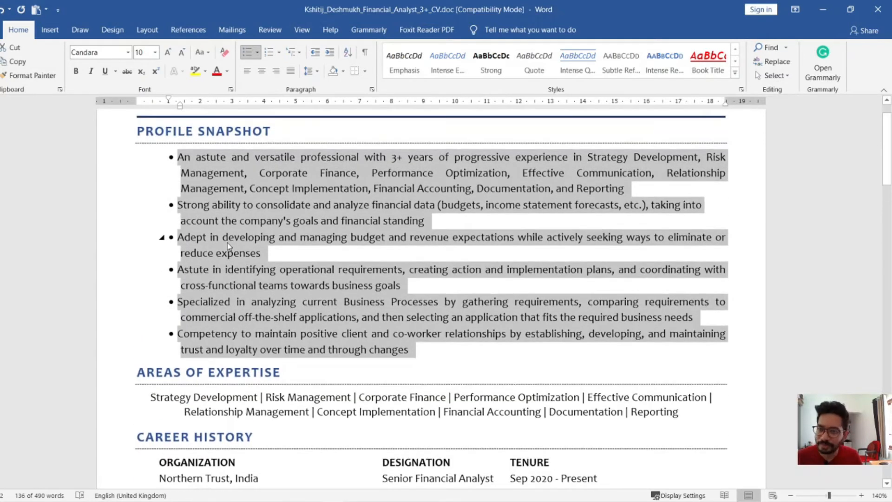
click(223, 237)
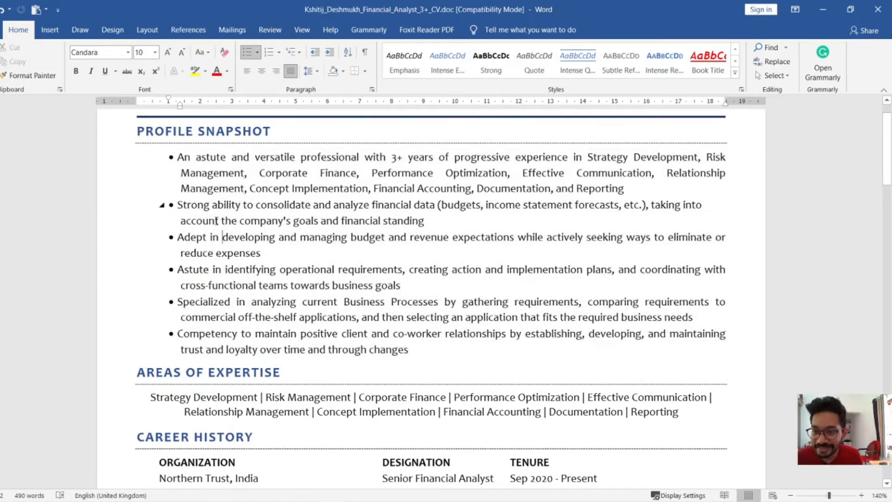
scroll(203, 217, up, 1)
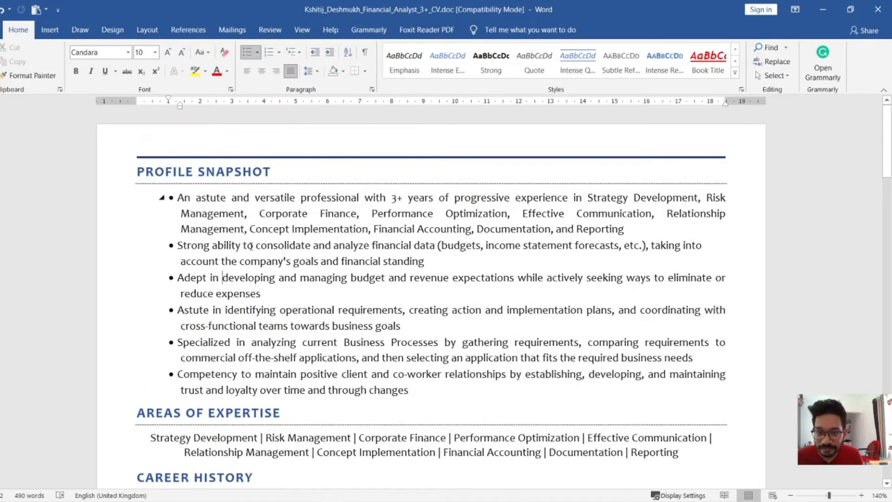
key(ctrl+z)
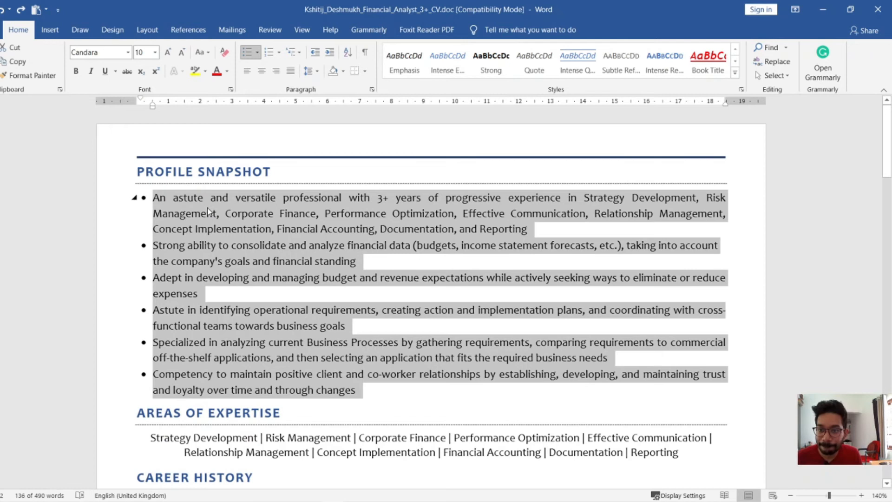
click(207, 216)
scroll(227, 227, down, 5)
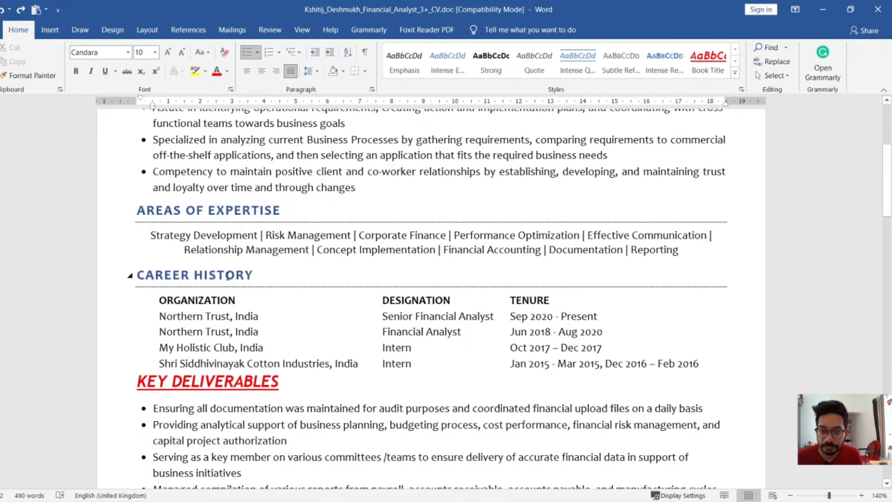
scroll(227, 276, down, 1)
scroll(227, 275, up, 6)
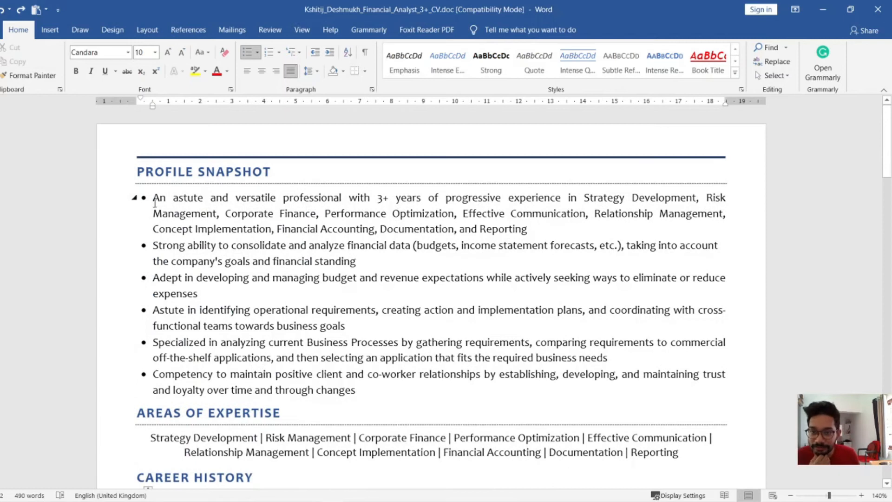
Step: Set the line spacing of all Profile Snapshot bullets to 1.15
drag(152, 197, 393, 387)
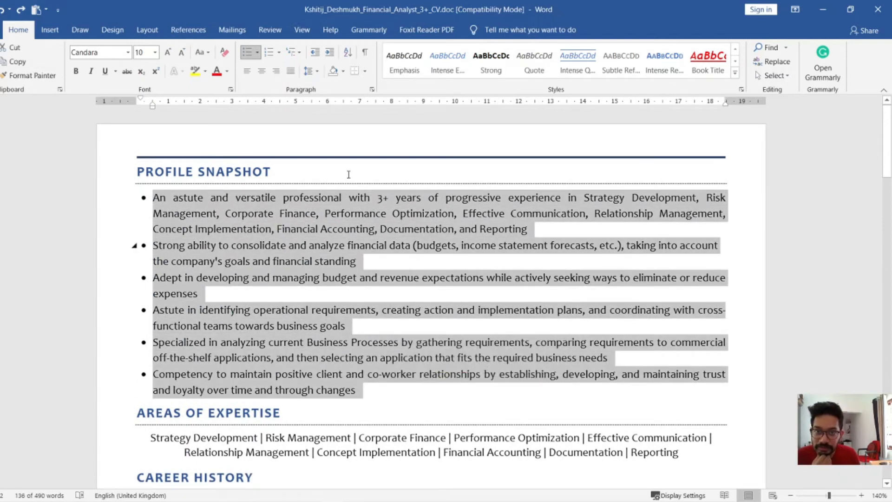
click(312, 71)
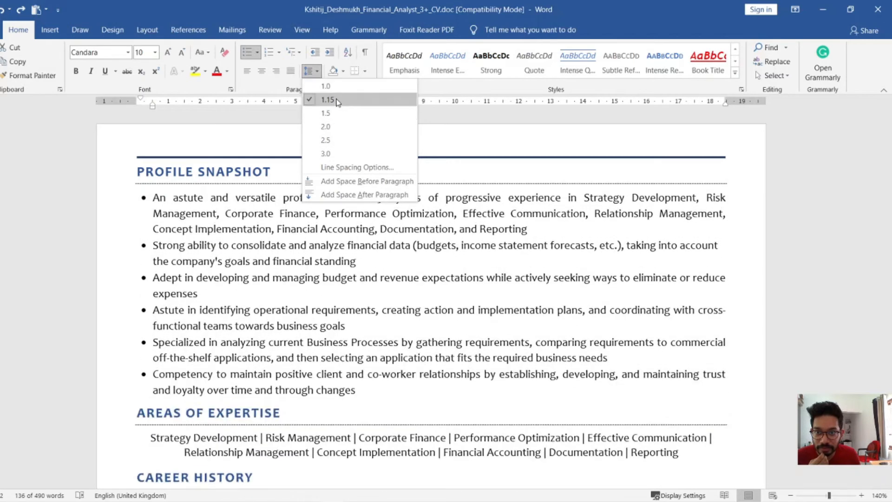
click(336, 101)
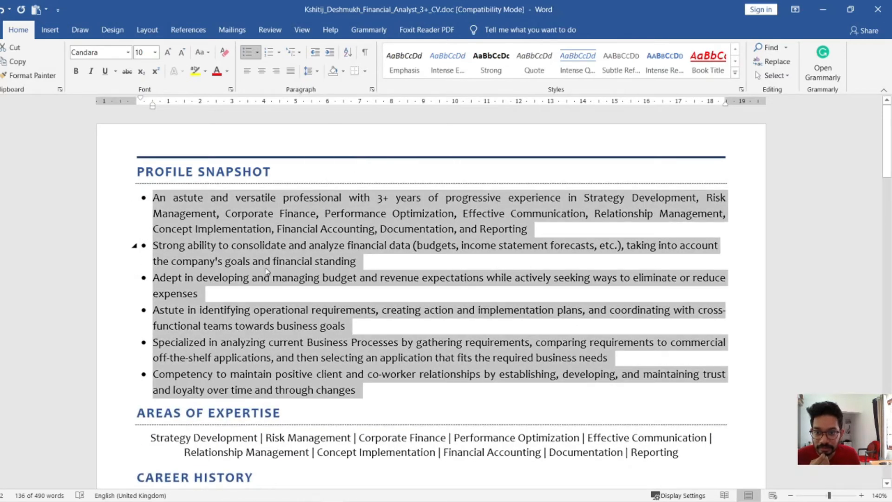
Step: Merge the "Specialized in analyzing" and "Competency" bullets into one plain paragraph without a bullet or hanging indent
click(346, 389)
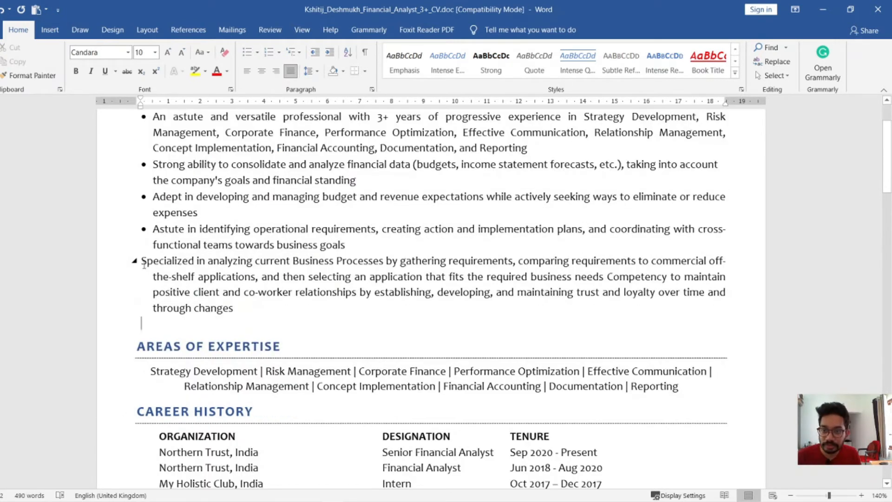
click(144, 262)
key(BackSpace)
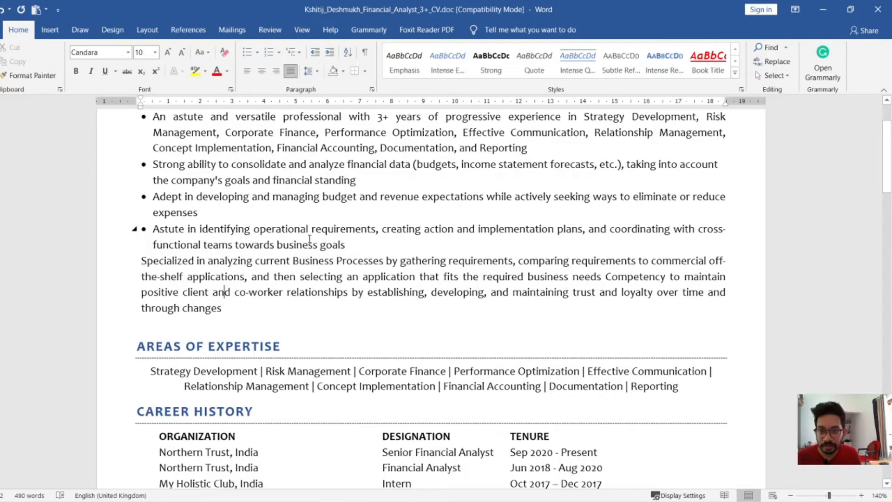
Step: Try adding a blank line below the "Astute in identifying" bullet as a separator and remove it again
click(346, 246)
key(Return)
key(Return)
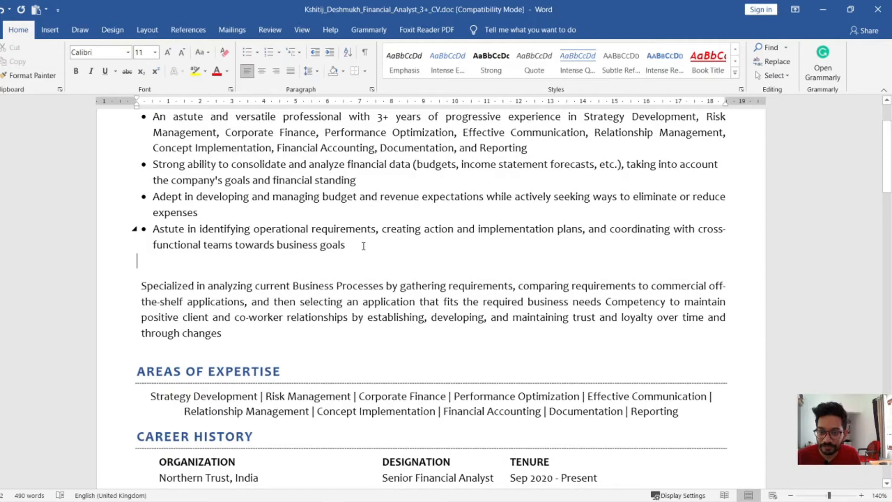
key(BackSpace)
scroll(103, 284, up, 2)
scroll(167, 346, down, 2)
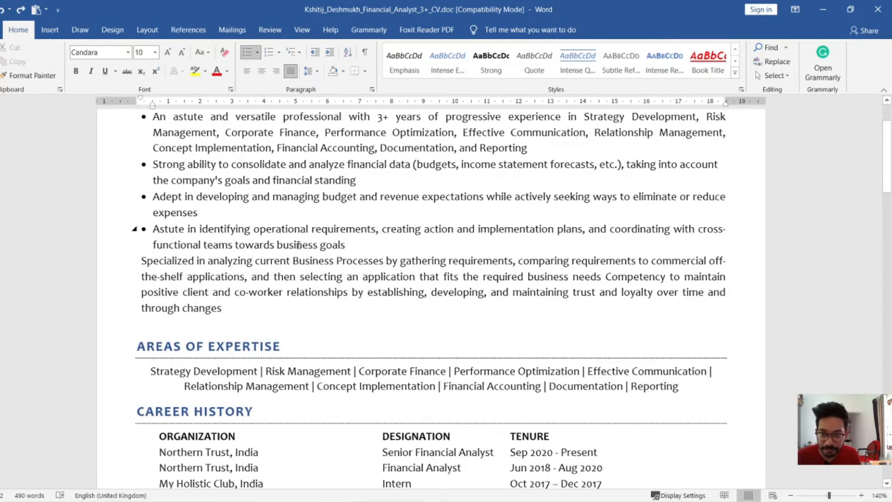
Step: Try spacing off the "Specialized in analyzing" paragraph with a blank line at font size 1, and remove that line again
key(Return)
key(Return)
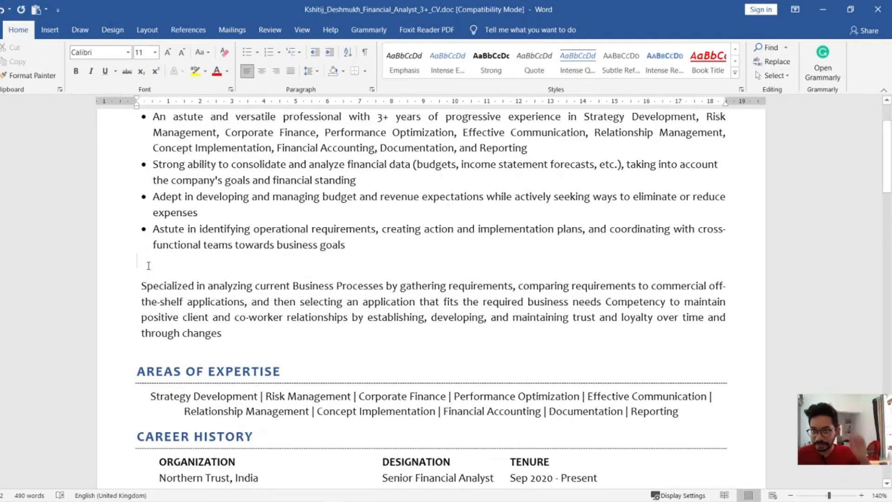
click(143, 52)
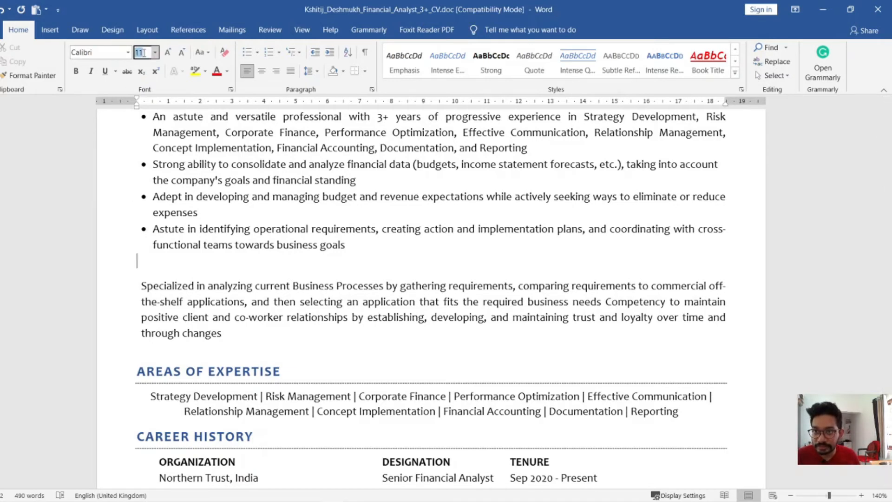
text(1)
key(Return)
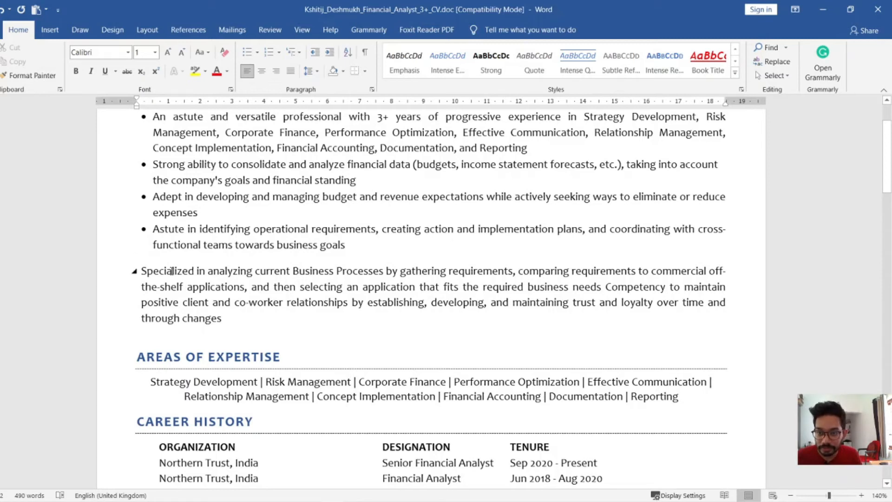
key(BackSpace)
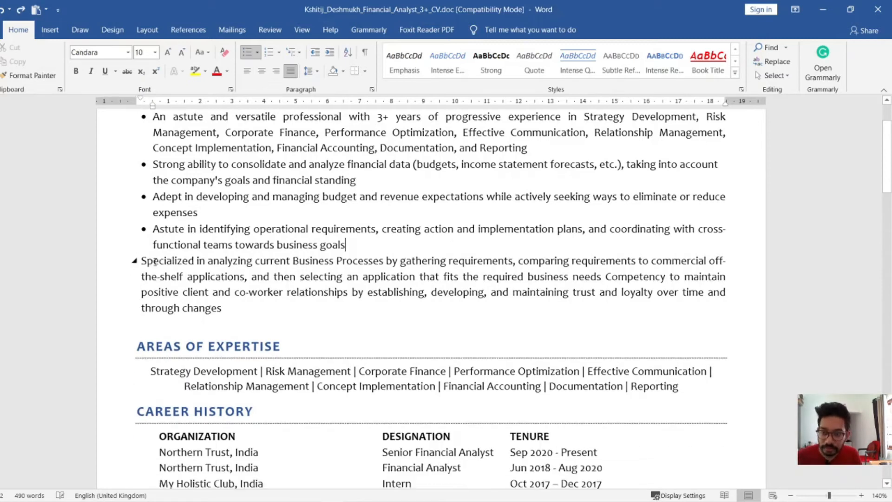
Step: Set the spacing before the "Specialized in analyzing" paragraph to 5 pt in the paragraph settings
click(216, 259)
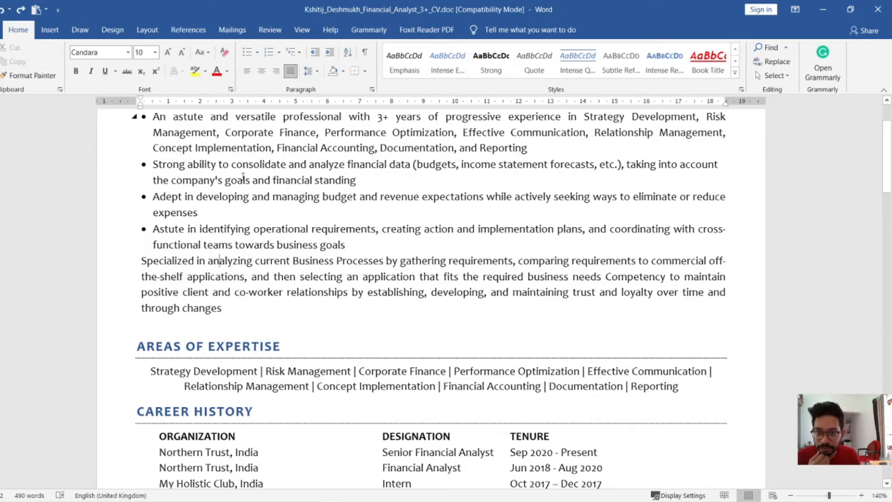
drag(141, 265, 511, 264)
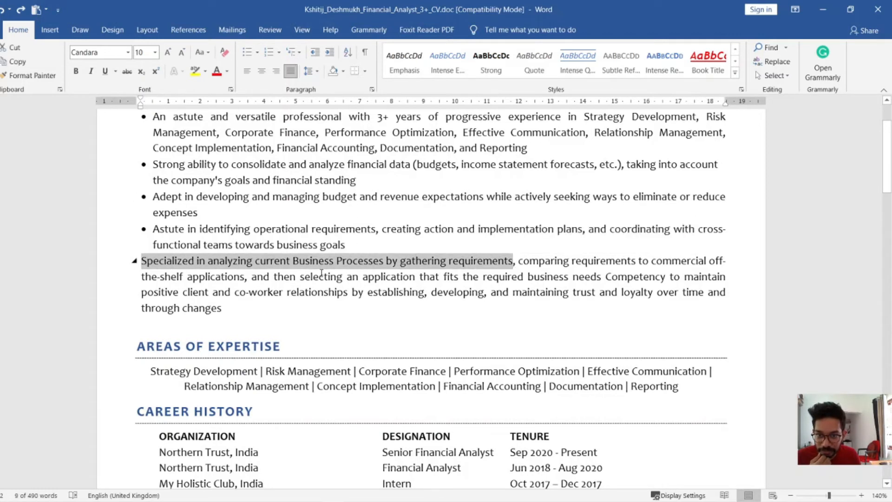
click(239, 264)
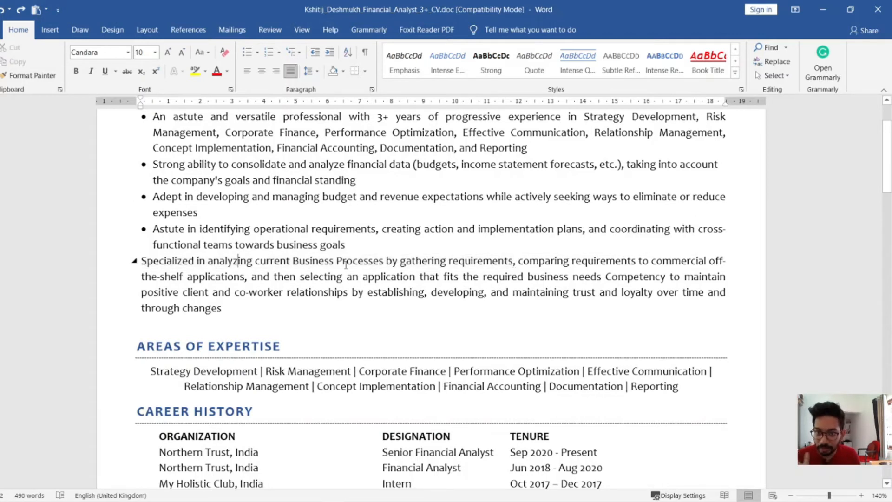
click(371, 91)
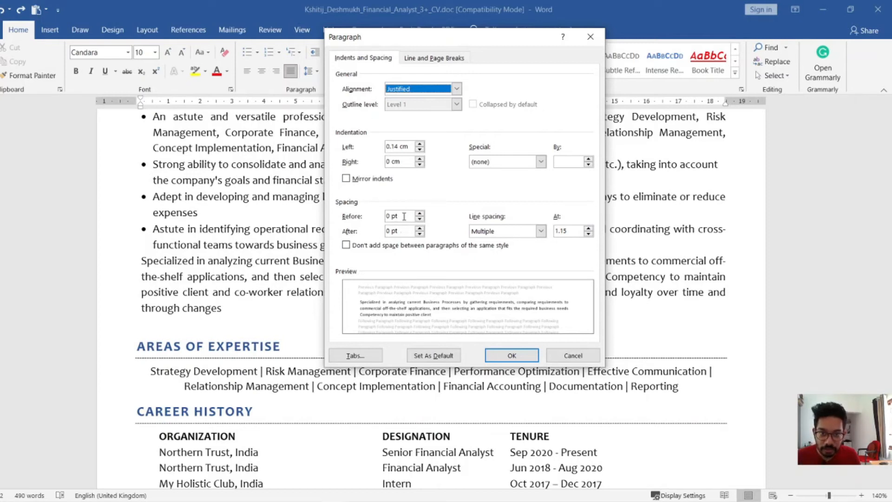
drag(404, 216, 293, 217)
text(5)
key(Return)
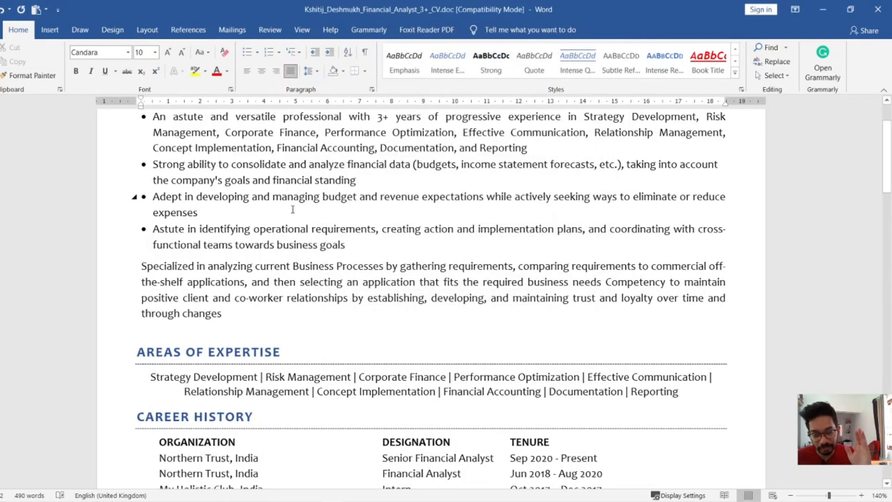
Step: Set the spacing before the "Specialized in analyzing" paragraph to 10 pt in the paragraph settings
click(238, 267)
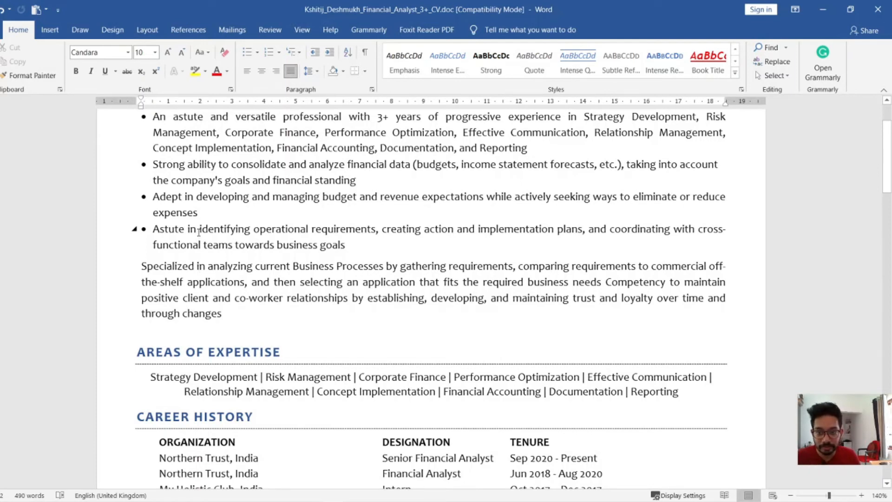
click(372, 89)
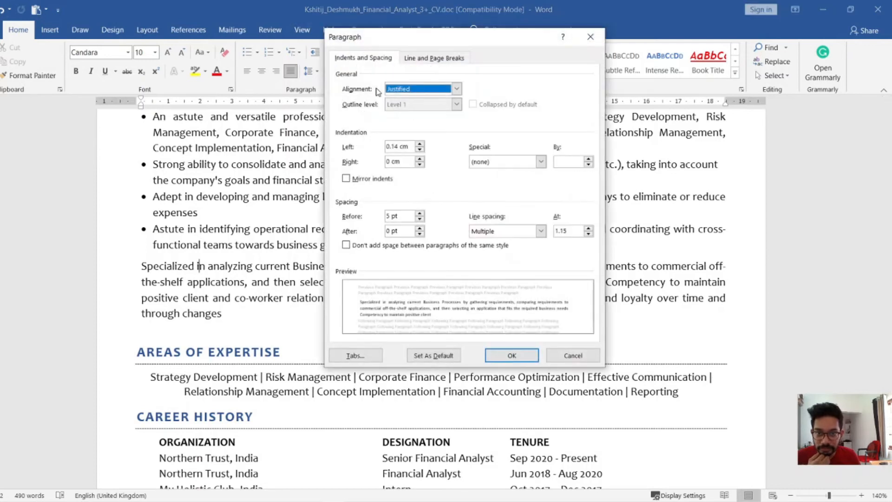
drag(404, 216, 322, 213)
text(10)
key(Return)
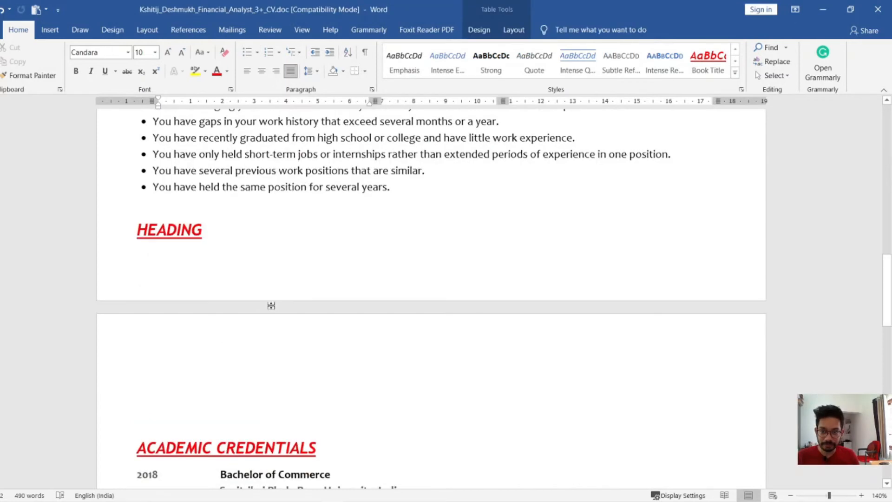
Step: Insert a table with two columns and four rows on the empty line at the start of the page above Academic Credentials
click(215, 348)
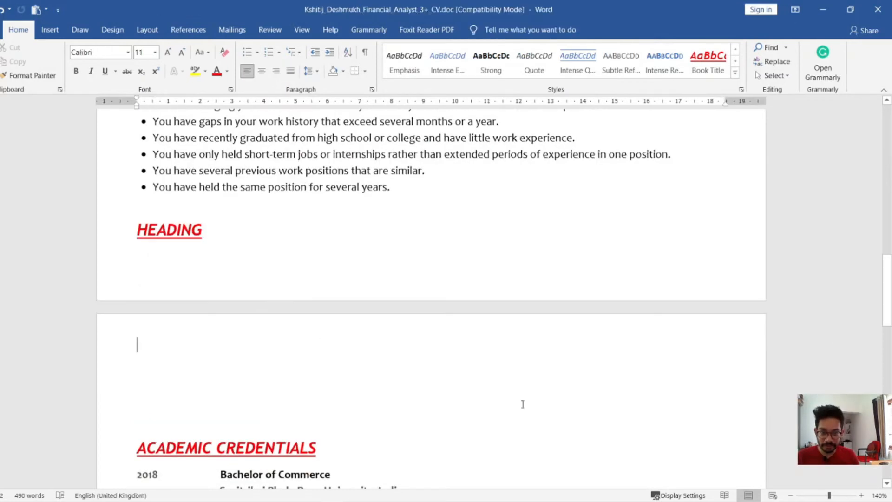
click(51, 30)
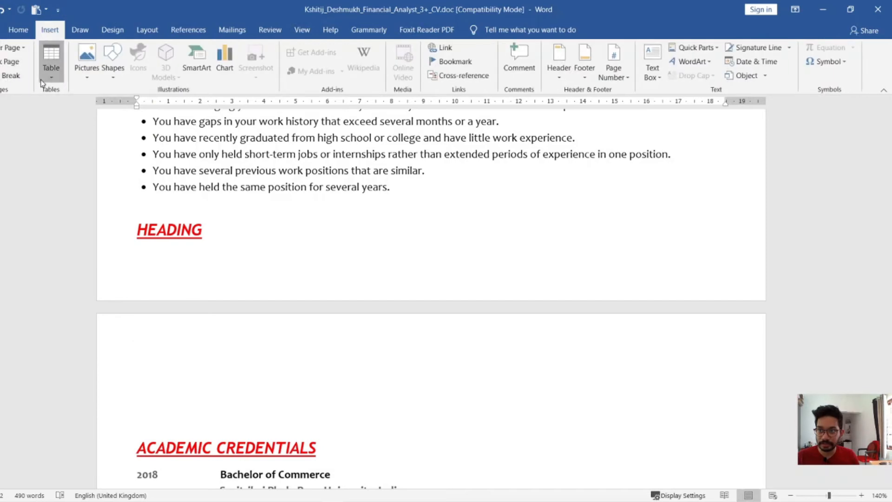
click(51, 59)
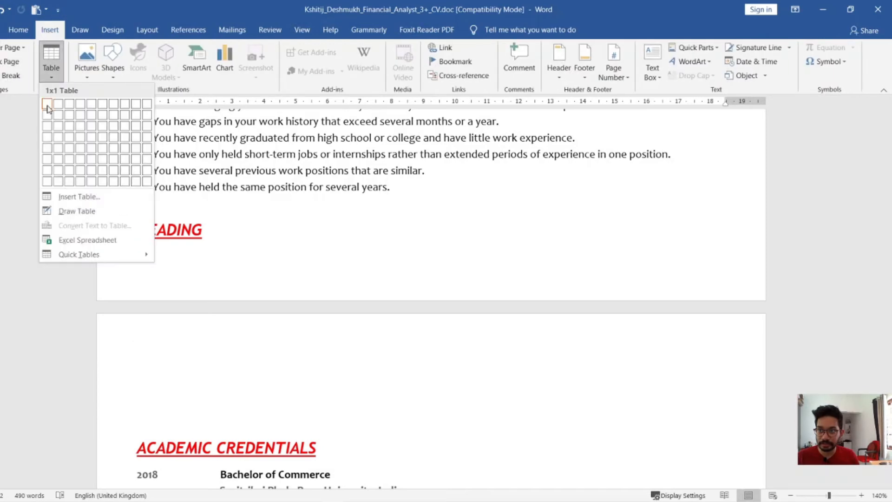
click(60, 137)
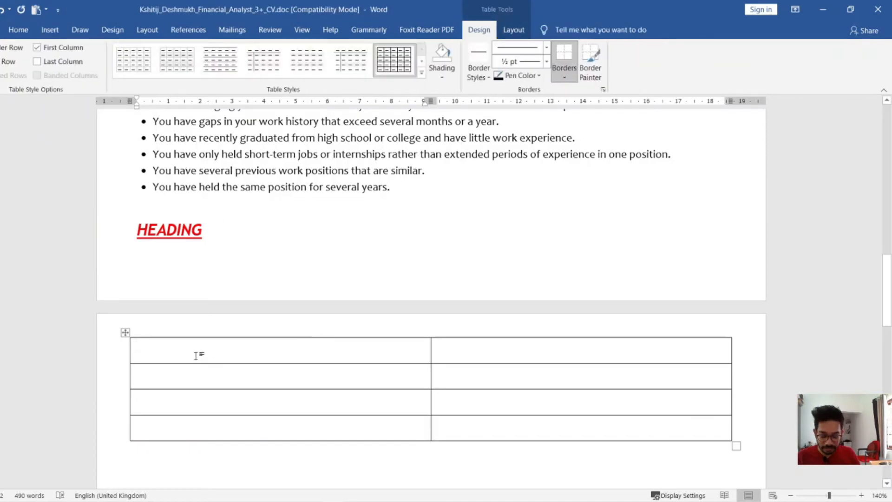
Step: Fill the first row of the new table with "hai" and "How are you"
text(hai)
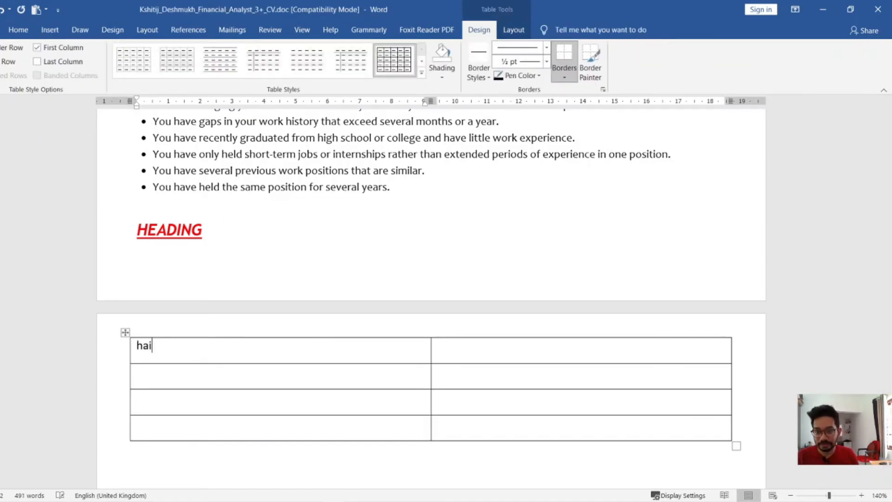
click(575, 354)
text(How are you)
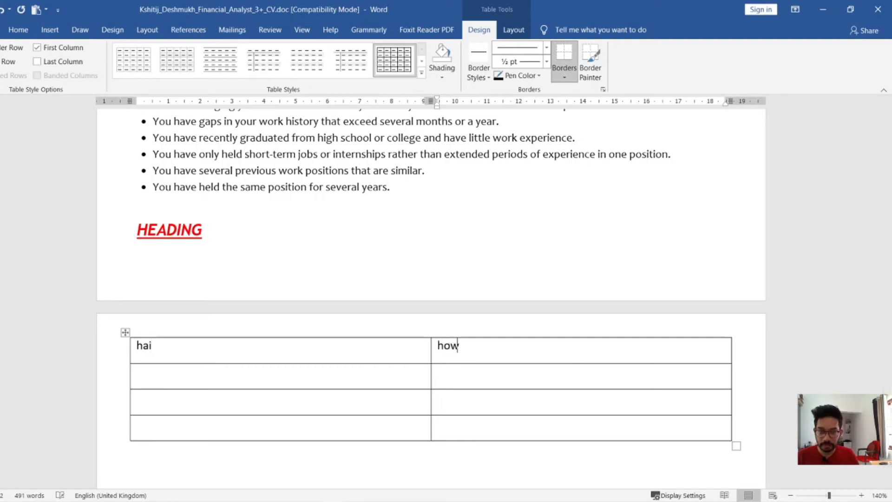
click(349, 374)
scroll(492, 370, down, 3)
click(154, 268)
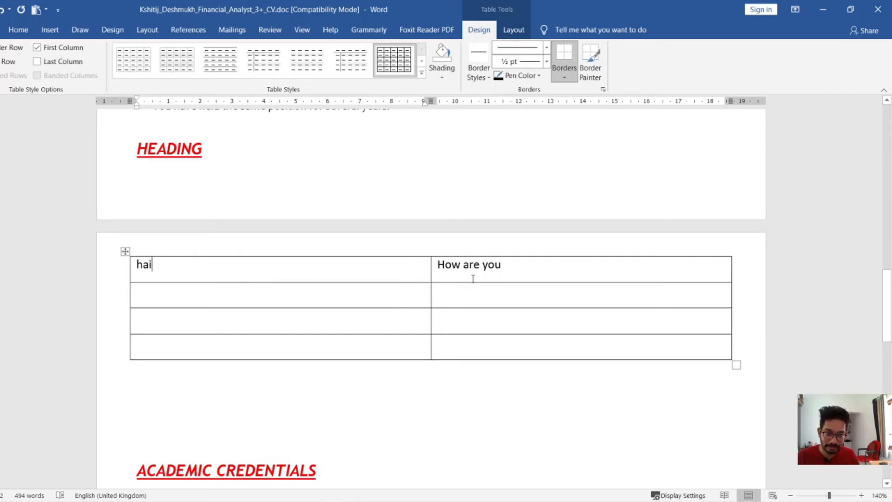
click(261, 385)
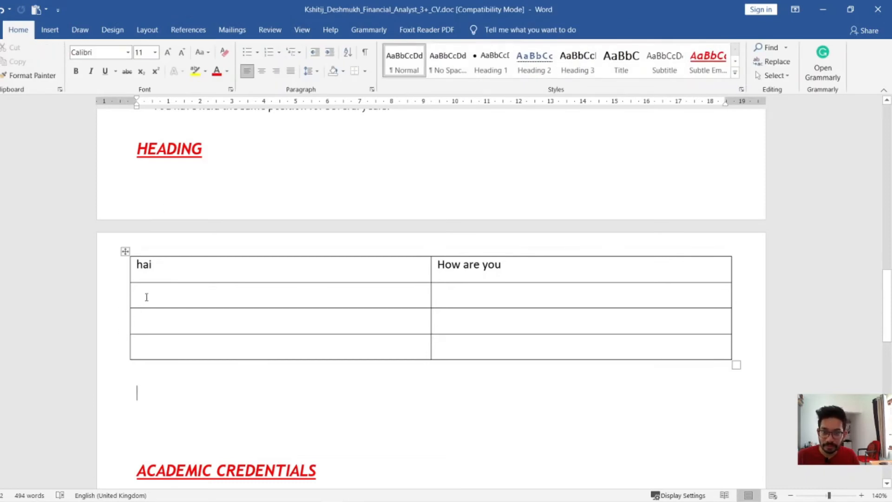
Step: Fill the remaining table rows with the sample text "hhh" and "gd", "dgf" and "dfg", "agf" and "afg"
click(242, 295)
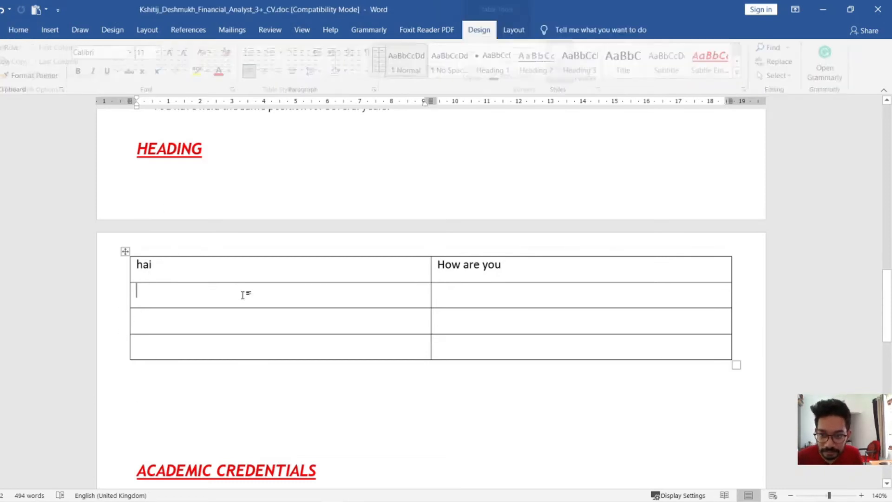
text(hhh)
key(Tab)
text(gd)
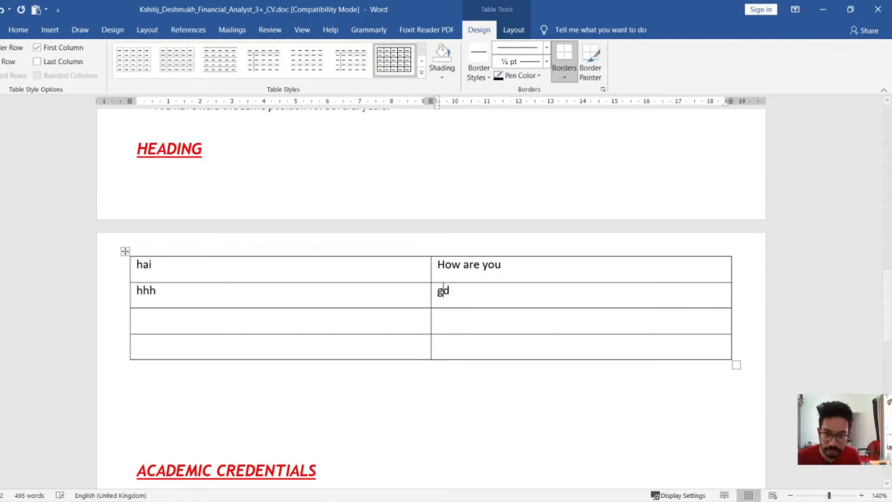
key(Tab)
text(dgf)
key(Tab)
text(dfg)
key(Tab)
key(Tab)
text(afg)
key(shift+Tab)
text(agf)
click(302, 363)
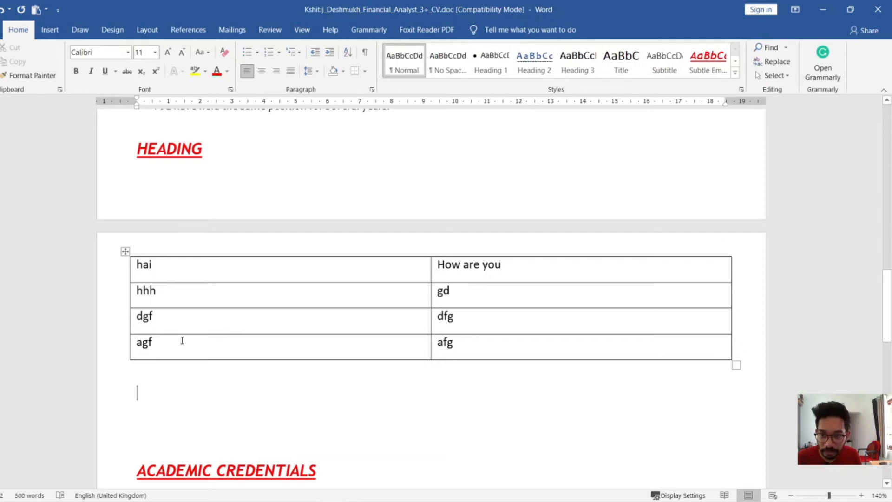
Step: Remove all borders from the whole sample table
click(124, 252)
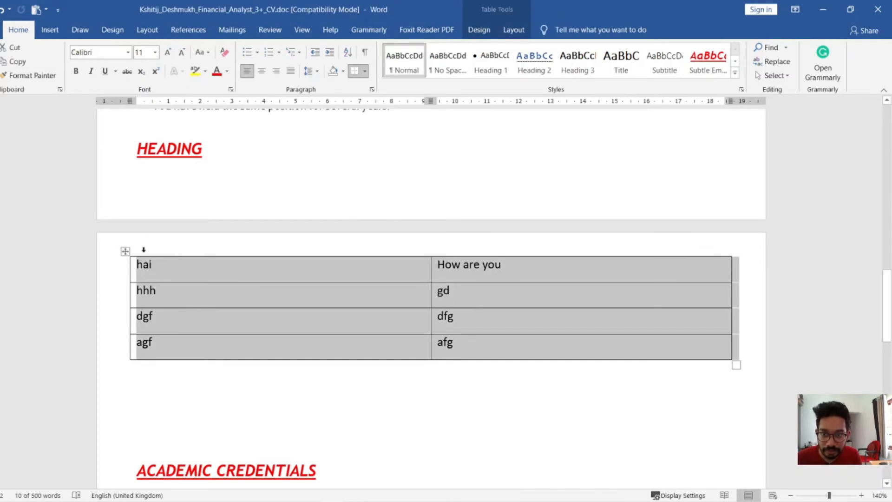
click(366, 70)
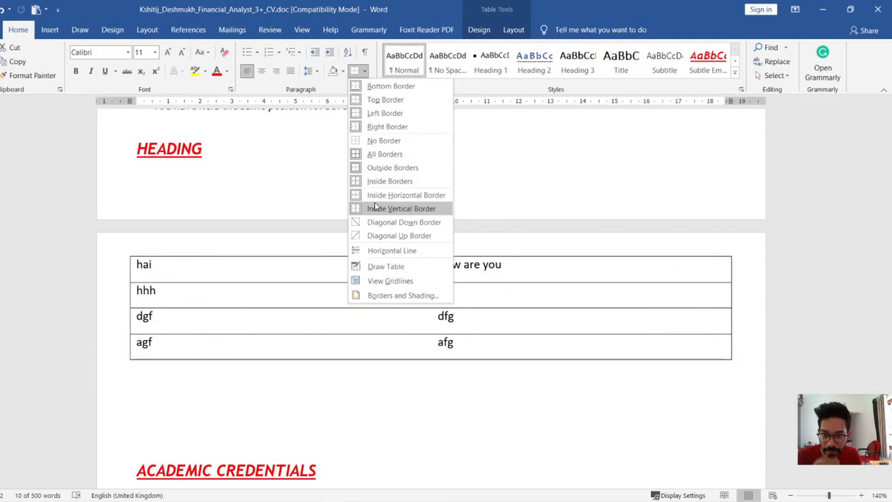
click(379, 141)
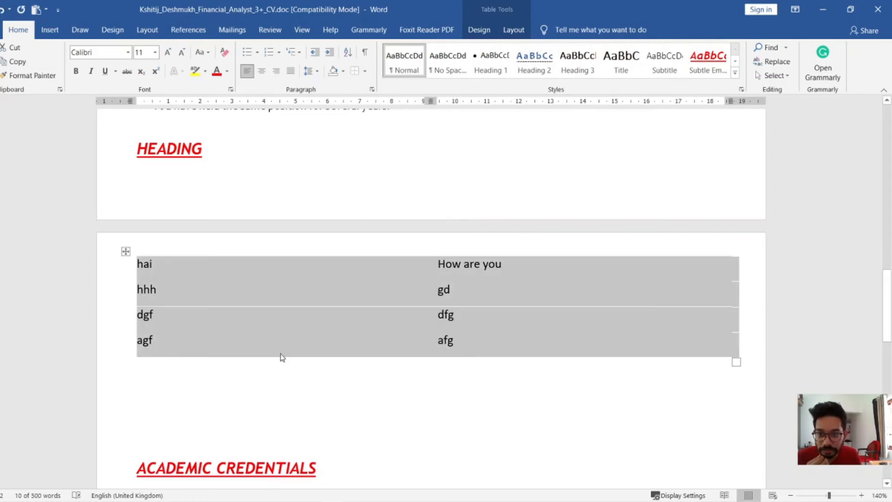
Step: Apply All Borders to the whole sample table
click(125, 251)
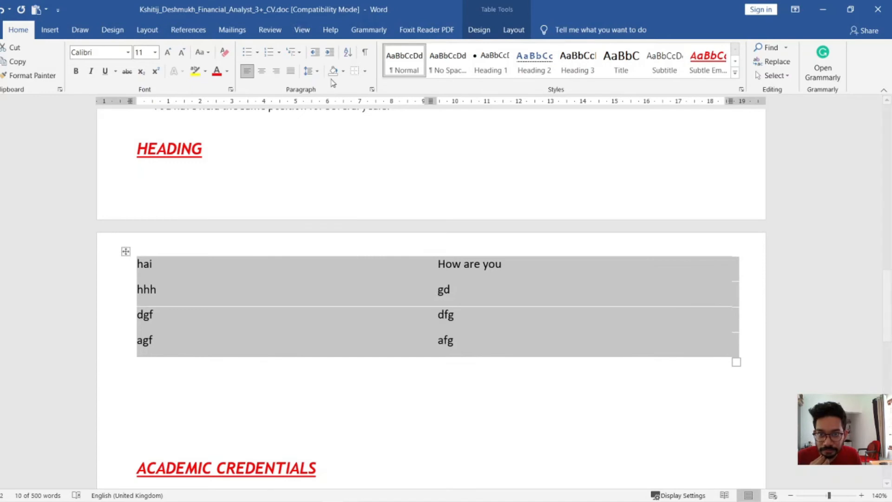
click(365, 70)
click(374, 153)
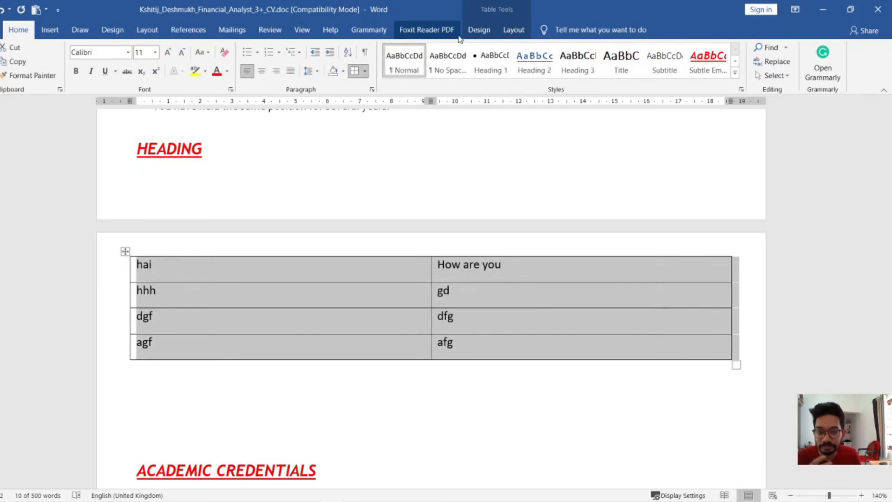
click(477, 32)
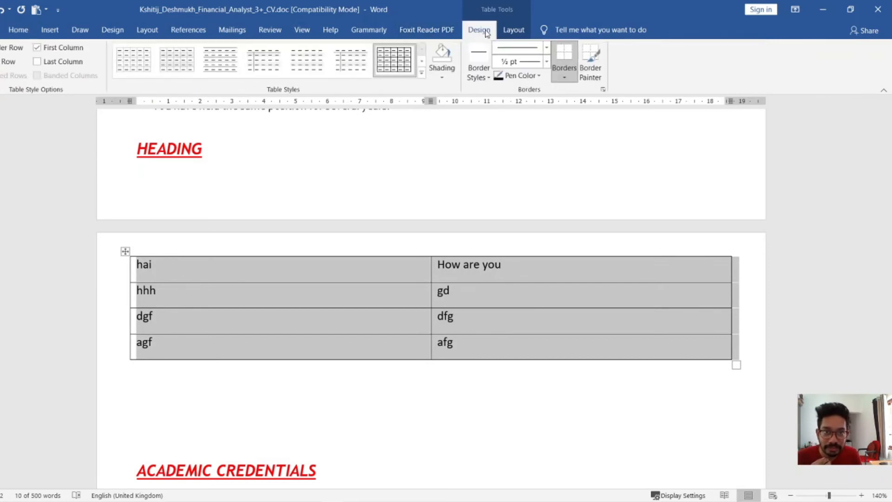
click(514, 31)
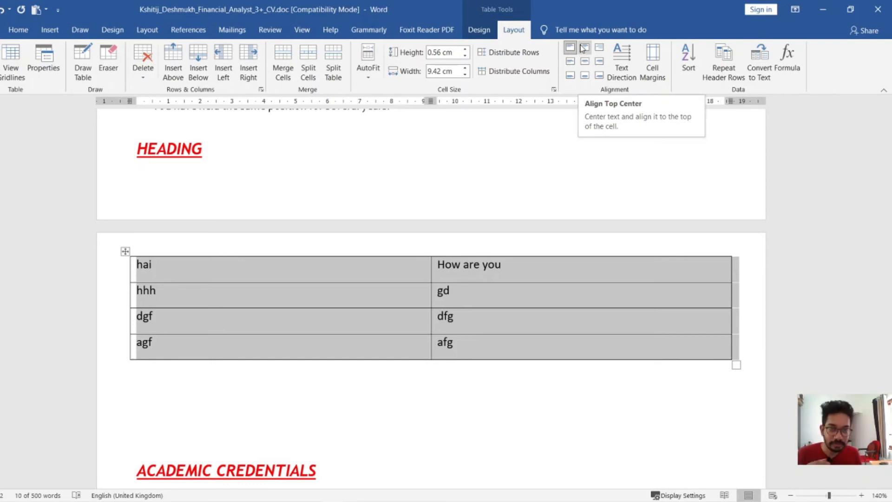
click(479, 29)
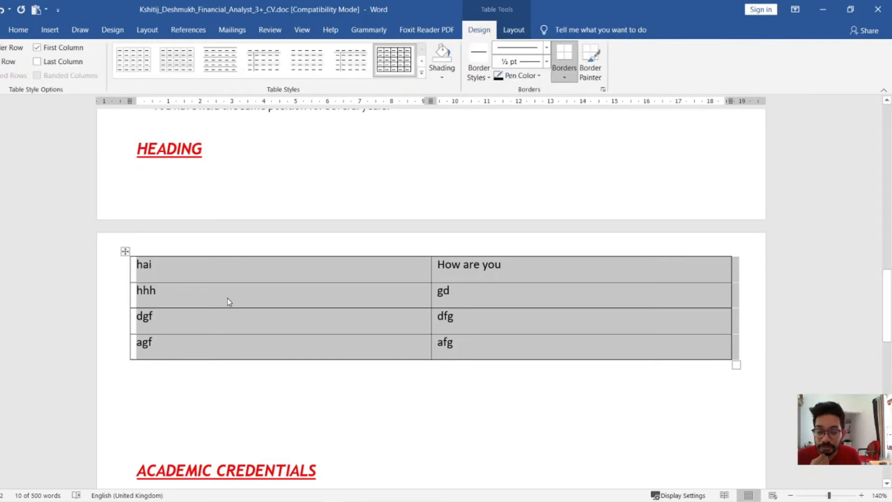
click(180, 286)
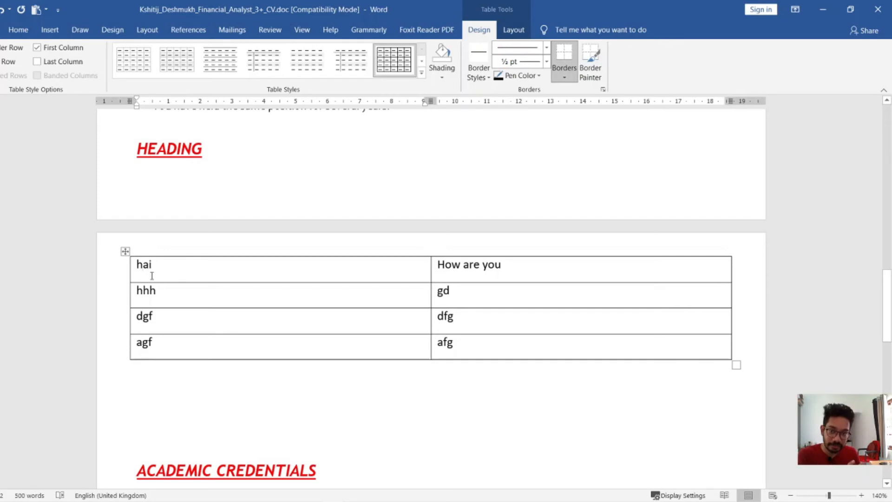
Step: Set the spacing after paragraphs to 0 pt for the whole sample table
click(125, 251)
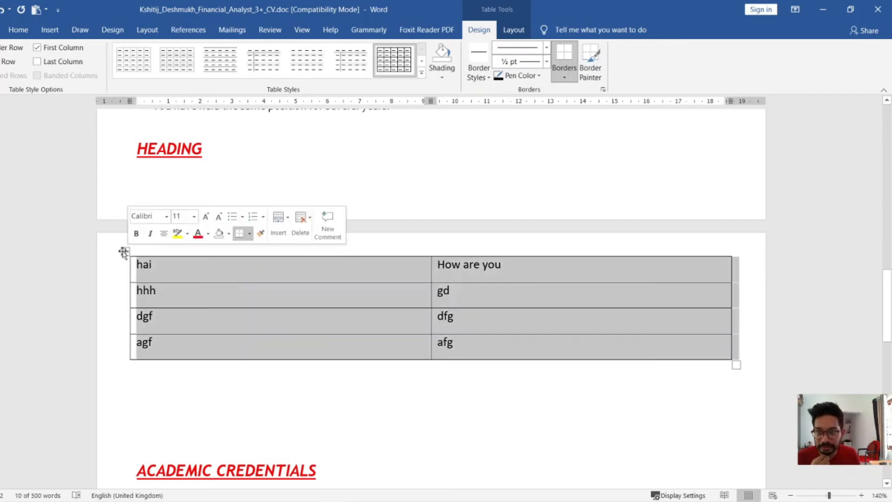
click(17, 30)
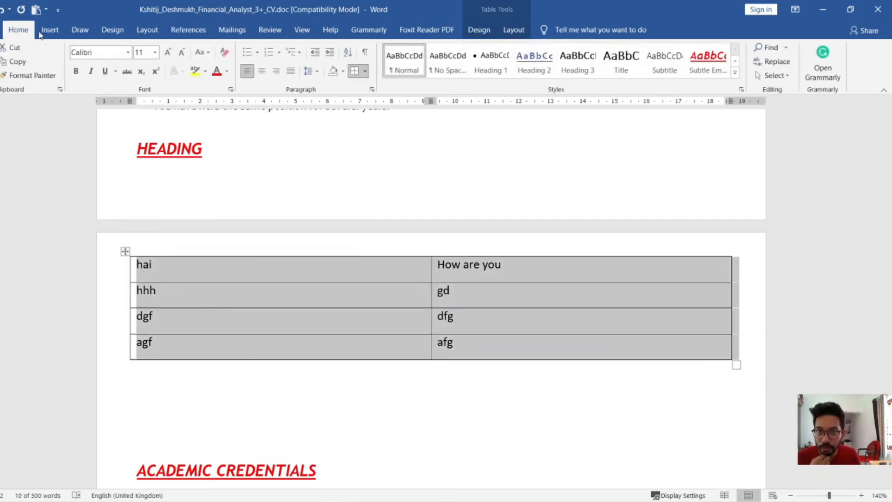
click(372, 89)
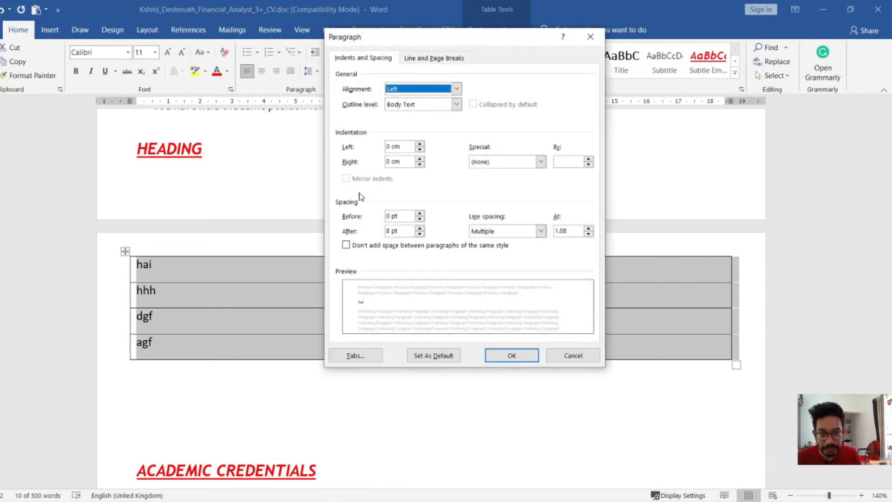
click(403, 231)
text(0)
key(Return)
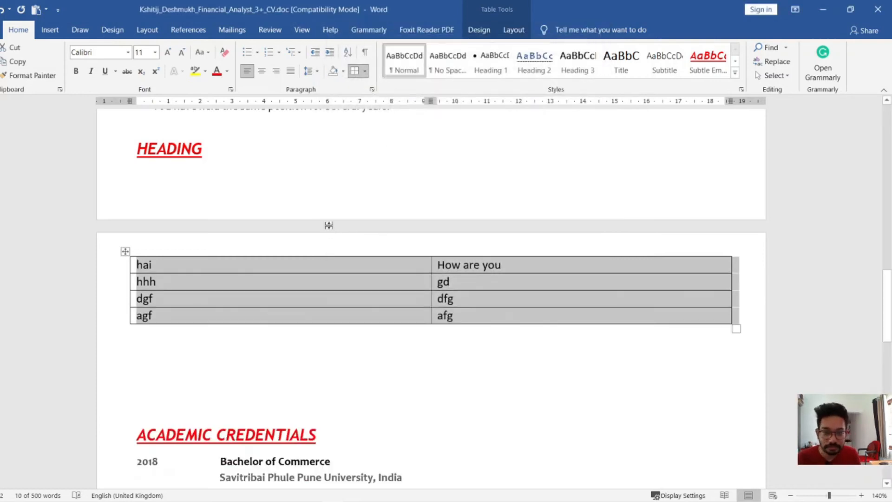
click(298, 354)
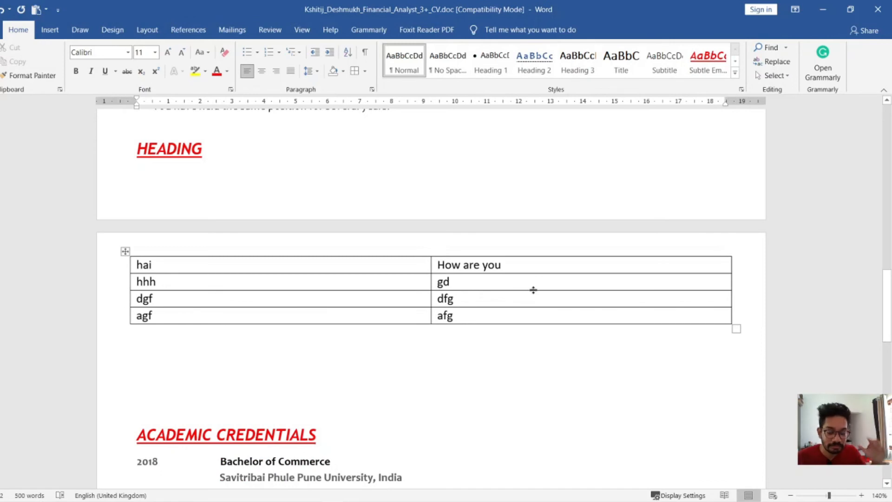
Step: Remove all borders from the compacted sample table
click(123, 250)
click(364, 71)
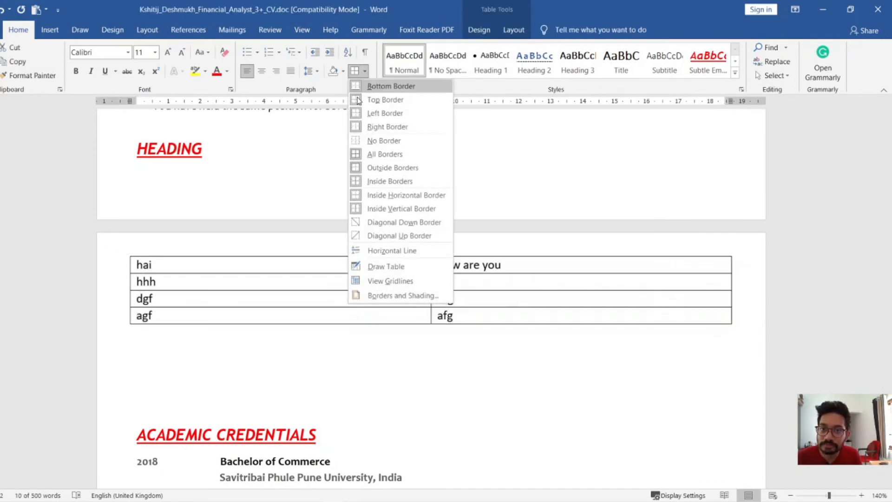
click(356, 140)
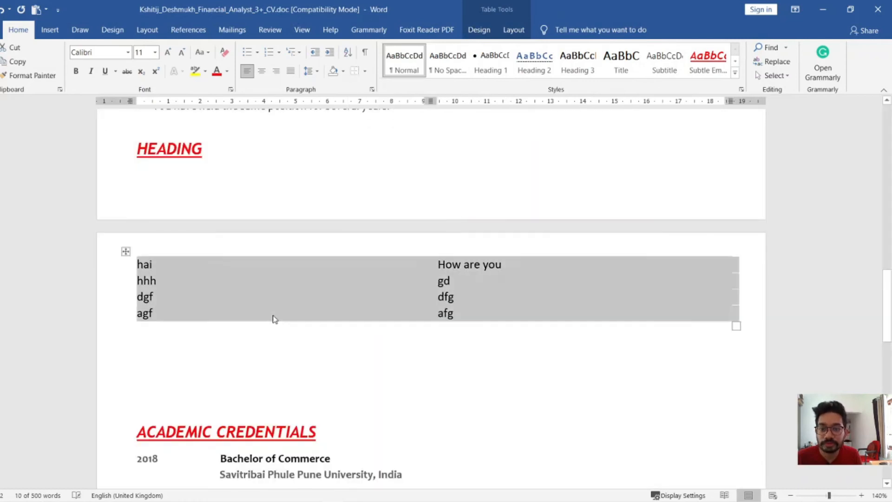
Step: Apply All Borders to the whole table in the CAREER HISTORY section
scroll(273, 316, up, 10)
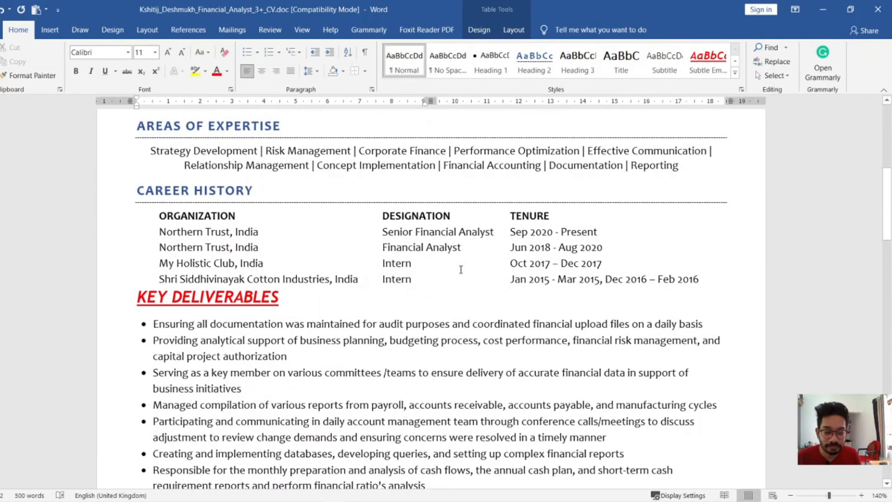
scroll(461, 270, down, 3)
scroll(461, 274, up, 1)
click(184, 174)
scroll(183, 176, up, 1)
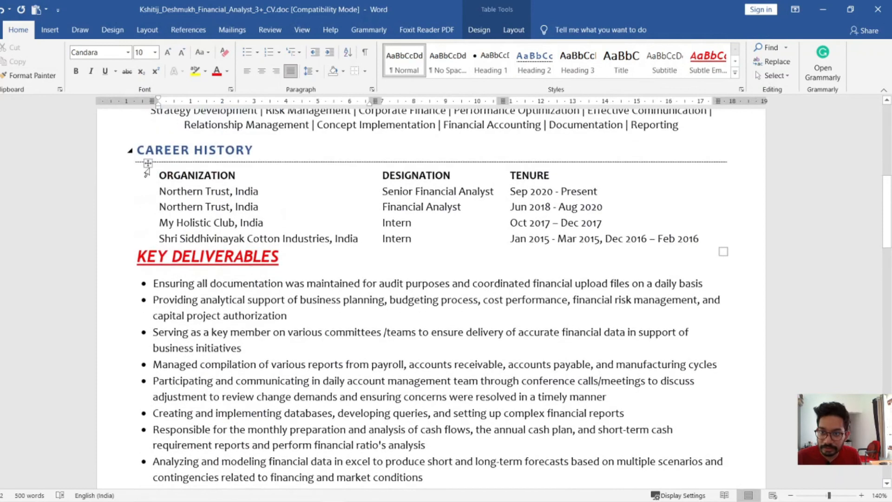
click(148, 163)
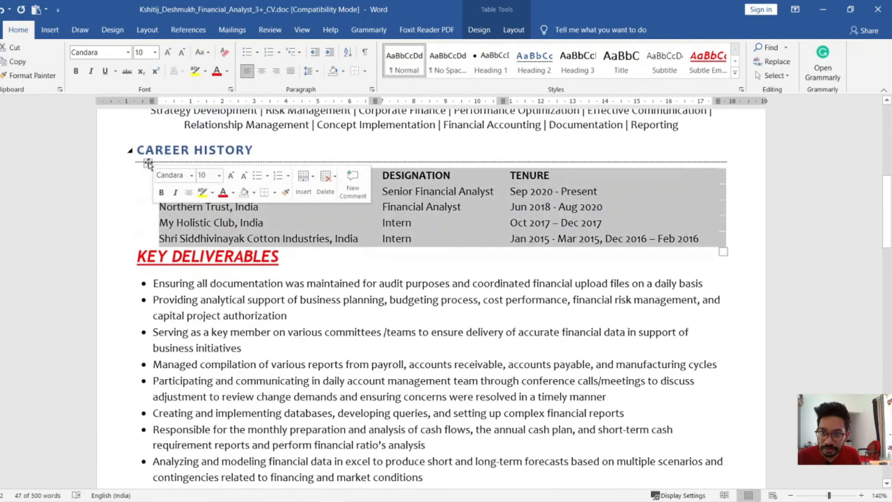
click(365, 71)
click(367, 155)
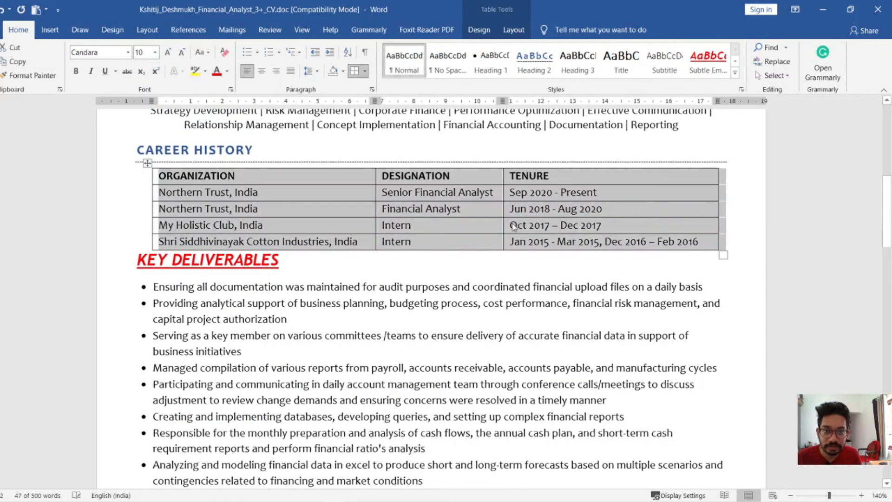
click(521, 191)
Step: Increase the spacing after paragraphs throughout the CAREER HISTORY table
click(148, 162)
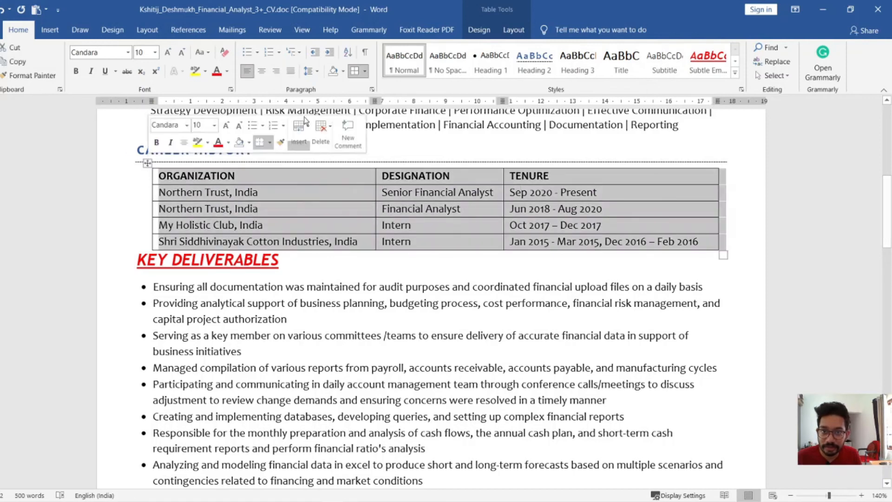
click(371, 90)
drag(402, 230, 344, 235)
text(6)
key(Return)
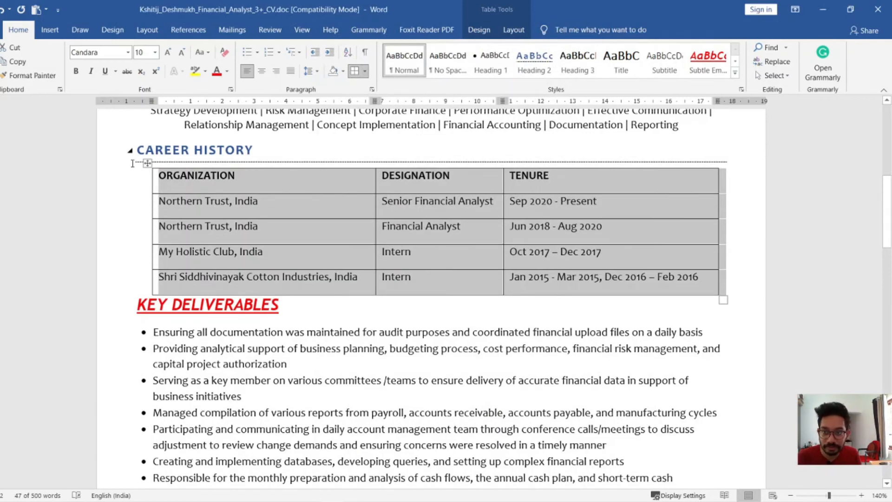
Step: Set the spacing after paragraphs to 0 pt for the whole CAREER HISTORY table
click(366, 71)
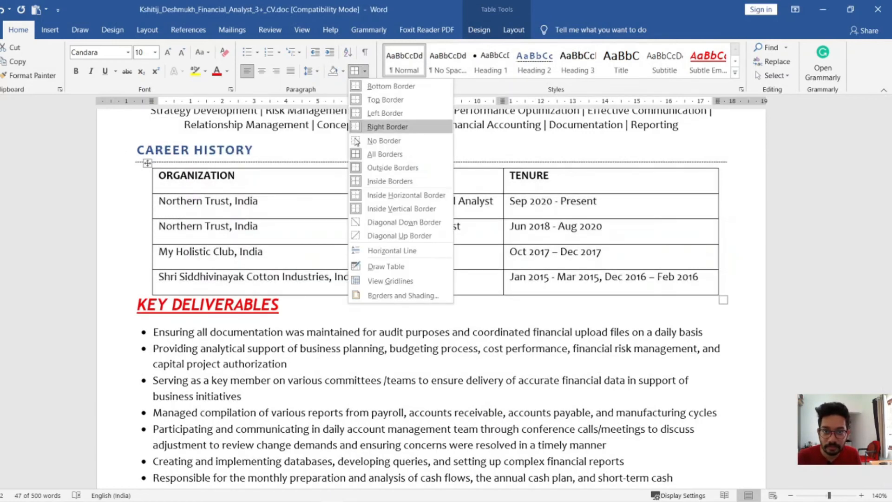
click(366, 71)
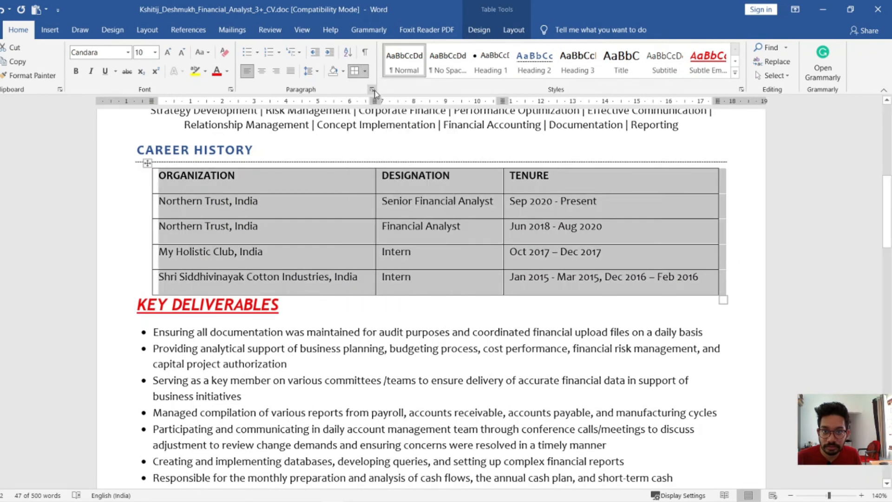
click(371, 89)
drag(400, 231, 320, 234)
text(0)
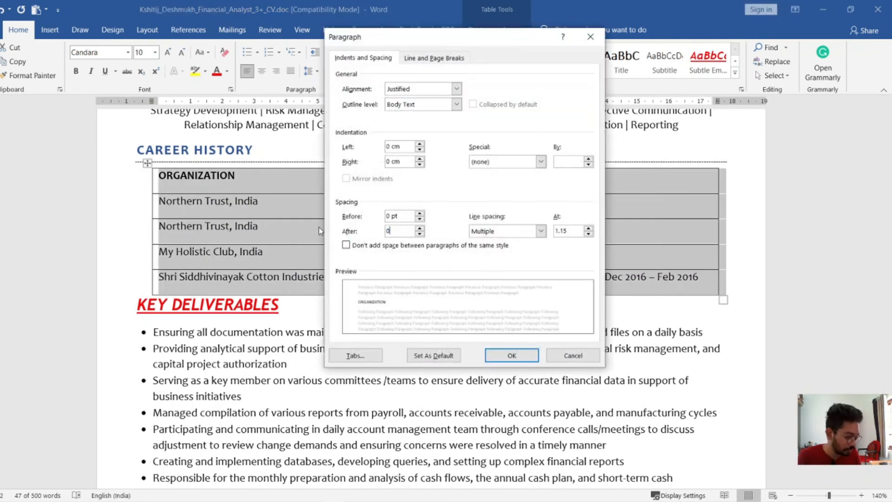
key(Return)
click(339, 303)
Step: Enter the sample text "gdgdgf" in the empty paragraph directly below the HEADING title
scroll(339, 303, down, 1)
scroll(325, 306, up, 9)
click(300, 309)
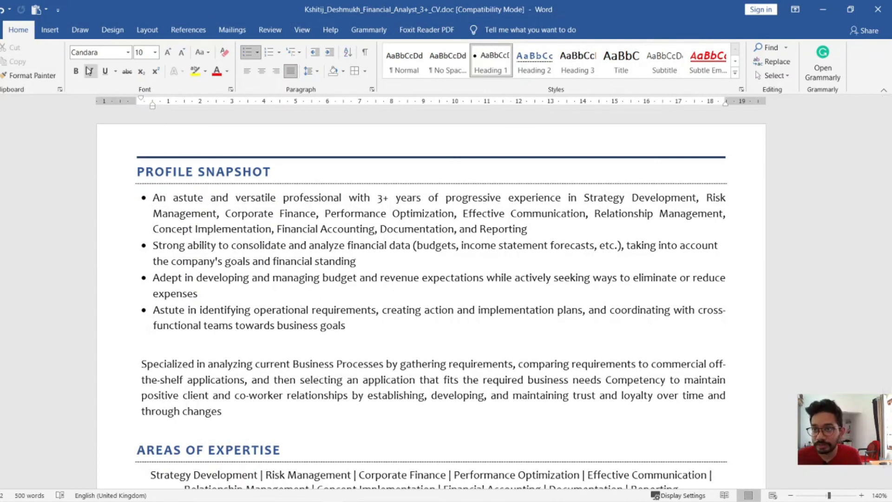
scroll(224, 188, down, 10)
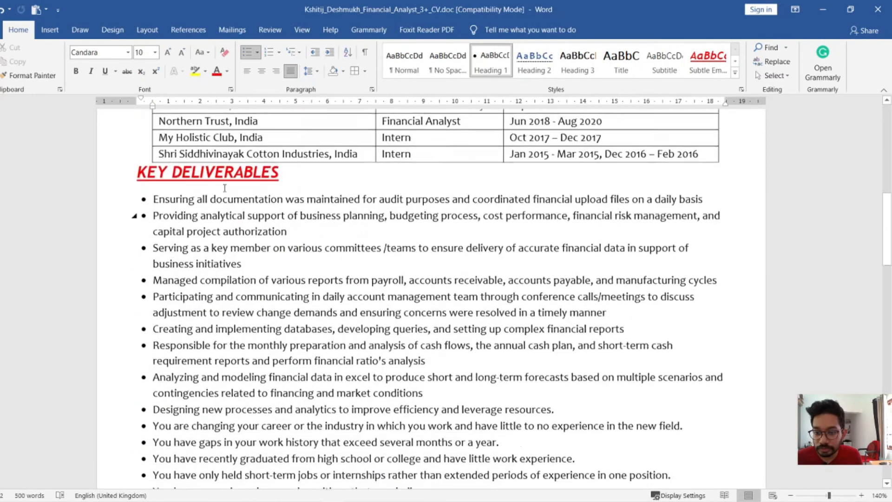
scroll(225, 190, down, 10)
scroll(218, 193, up, 3)
click(192, 246)
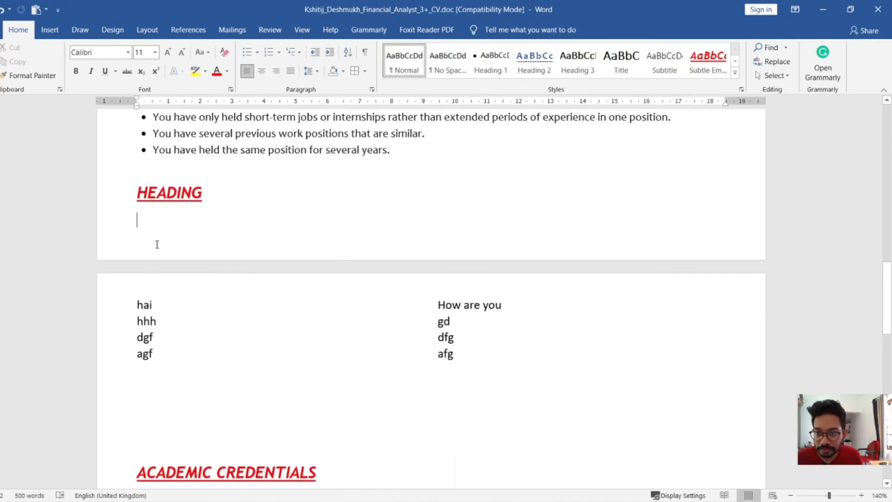
text(gdgdgf)
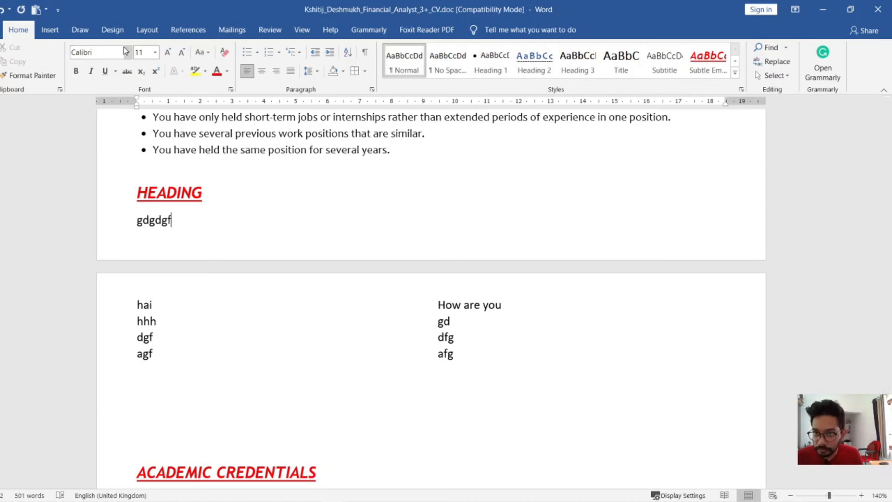
Step: Set the bottom page margin of the whole document to 0 cm using custom margins
click(145, 30)
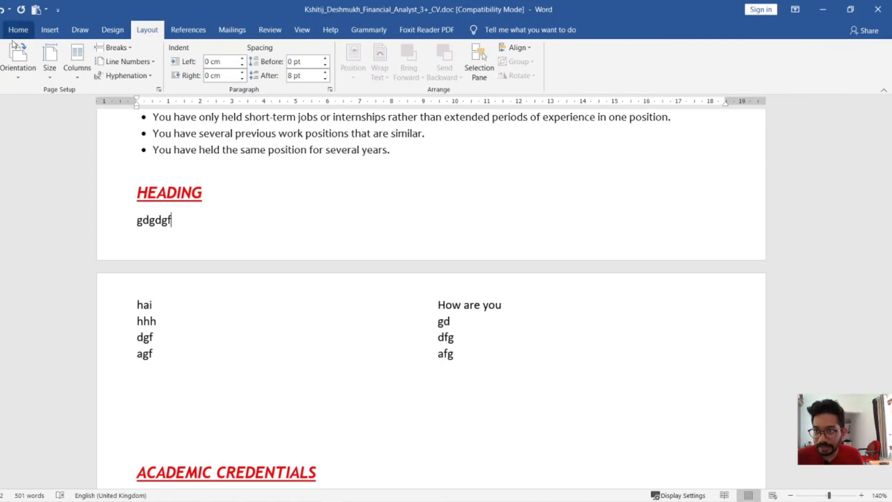
click(1, 60)
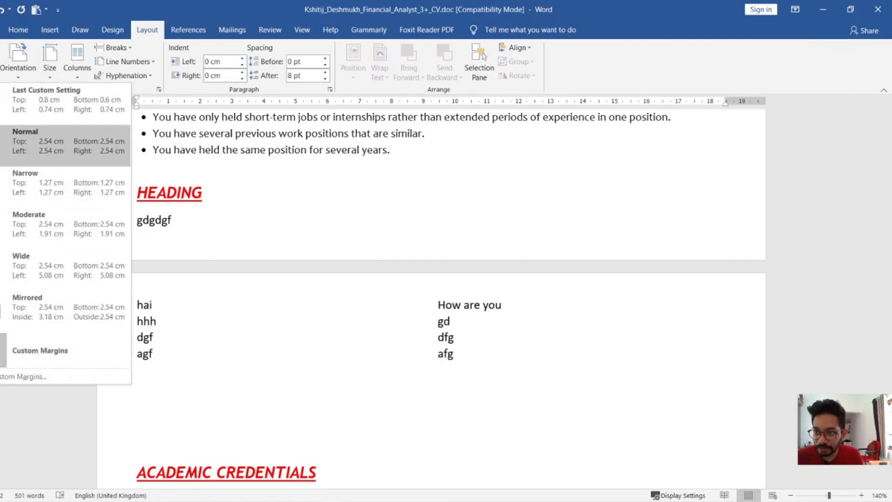
click(35, 376)
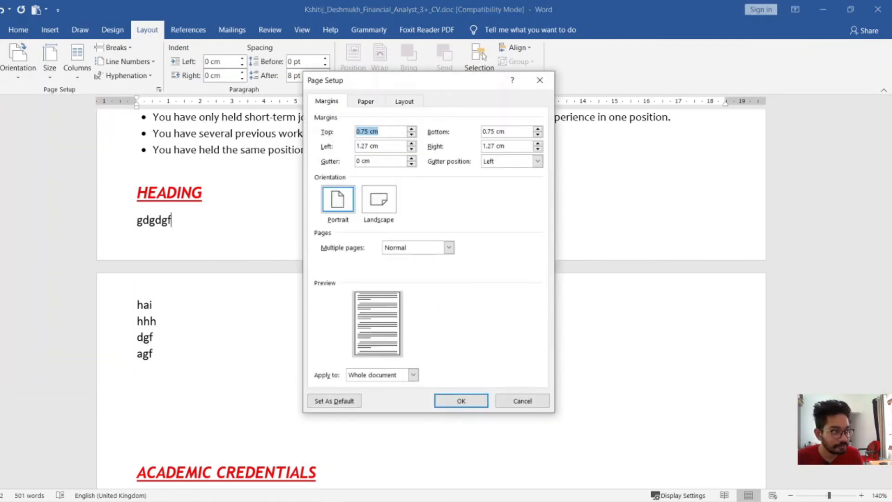
drag(384, 78, 462, 61)
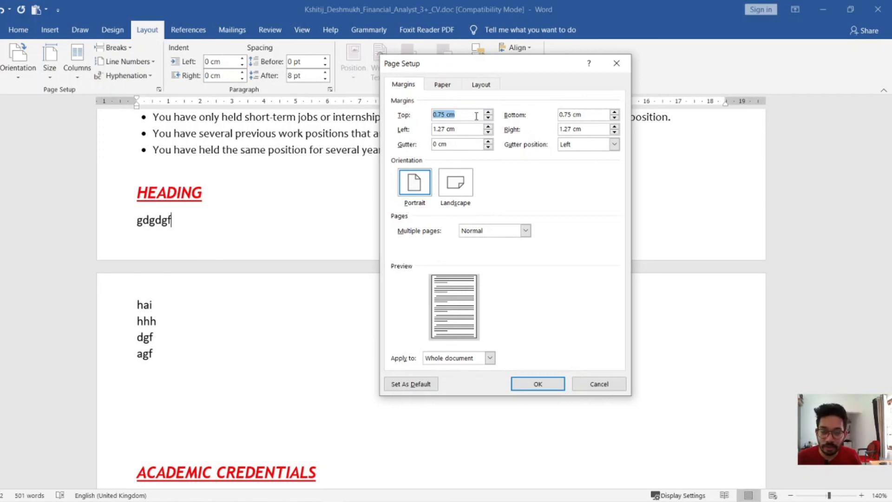
key(Tab)
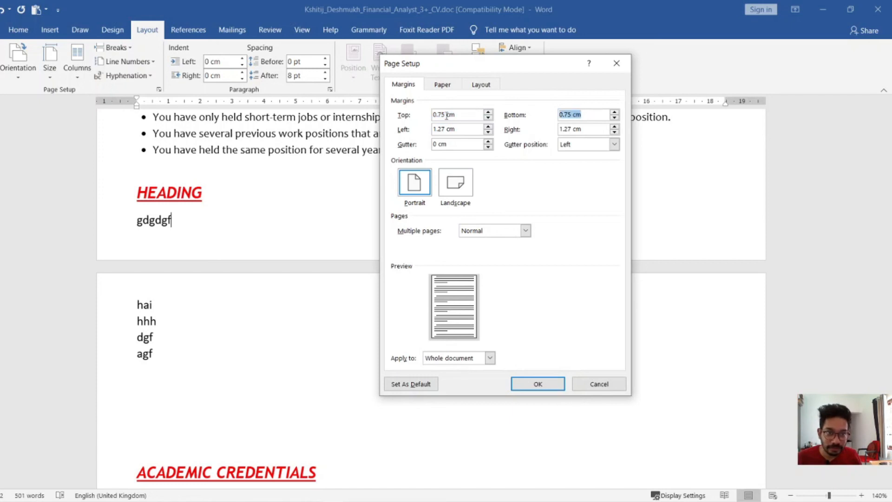
text(0)
key(Return)
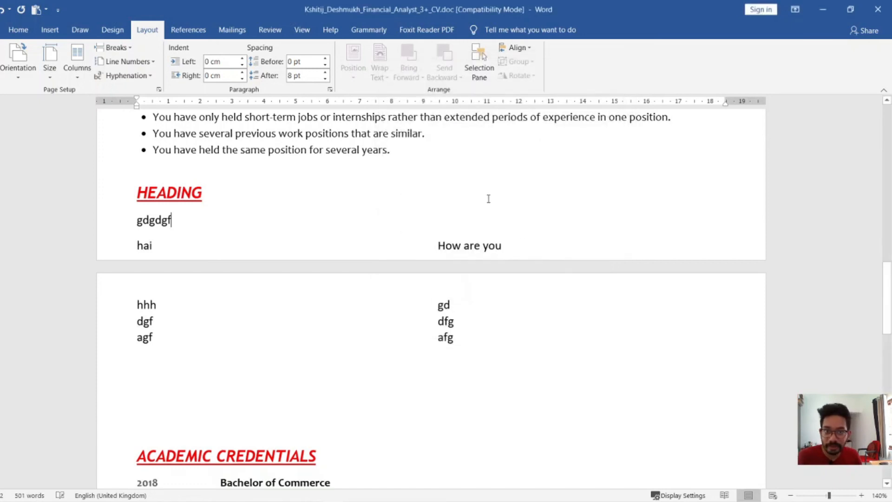
Step: Enter 1.27 cm for the top and bottom page margins in the custom margin settings
click(169, 246)
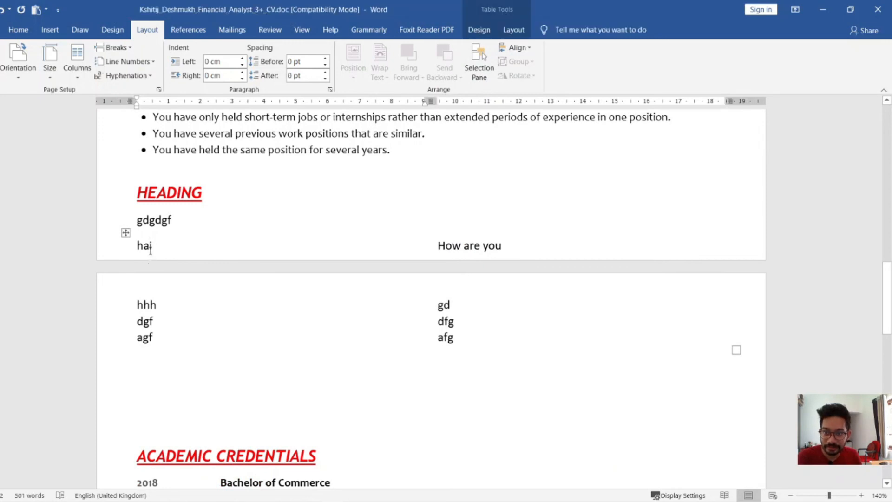
scroll(135, 203, up, 15)
scroll(135, 191, down, 10)
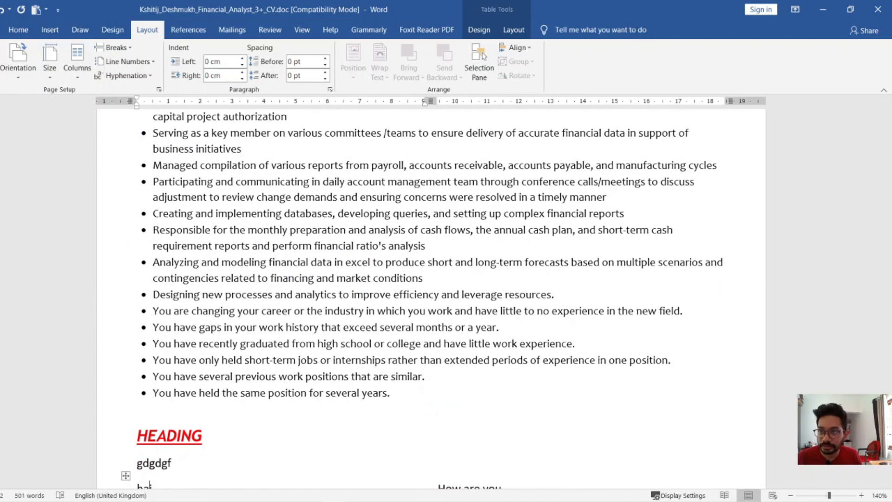
click(2, 63)
click(19, 340)
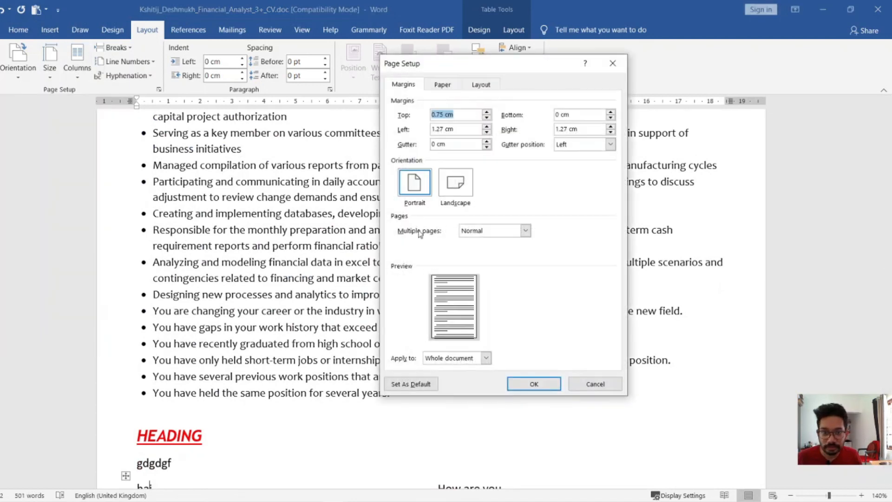
drag(574, 113, 545, 120)
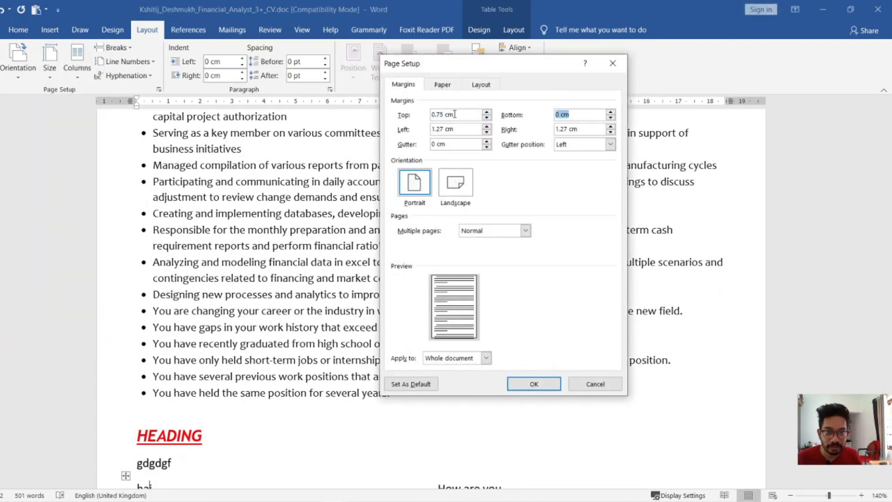
drag(455, 114, 344, 122)
text(1.27)
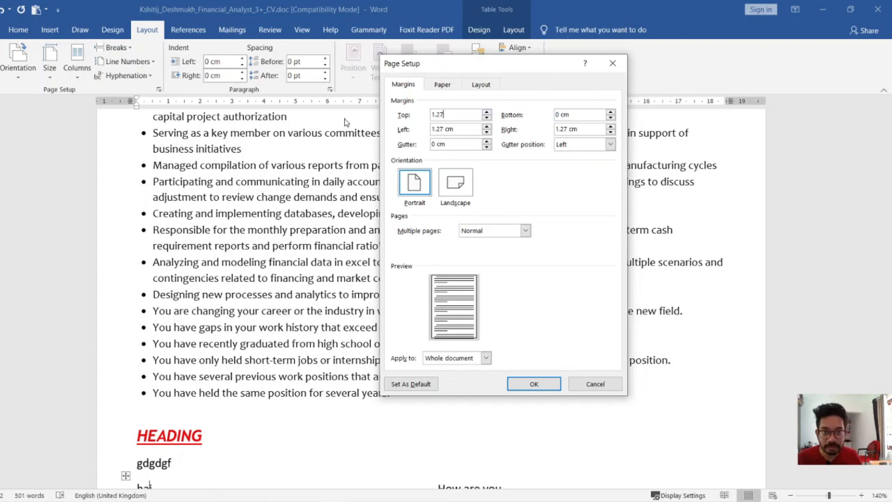
drag(460, 116, 391, 115)
key(ctrl+c)
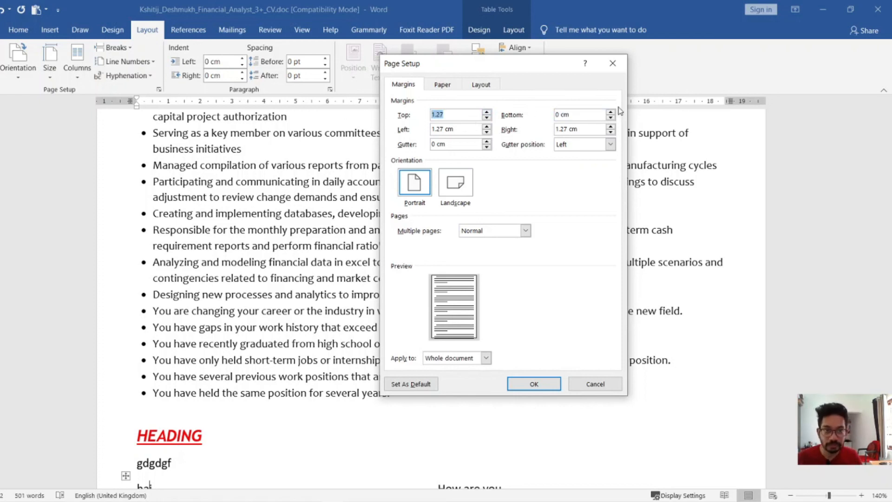
drag(595, 114, 556, 115)
key(ctrl+v)
Step: Set the top, bottom, left and right page margins of the whole document to 2 cm
drag(460, 115, 328, 110)
text(2)
key(Tab)
text(2)
drag(459, 130, 387, 131)
text(2)
drag(580, 129, 450, 129)
text(2)
key(Return)
scroll(398, 213, up, 4)
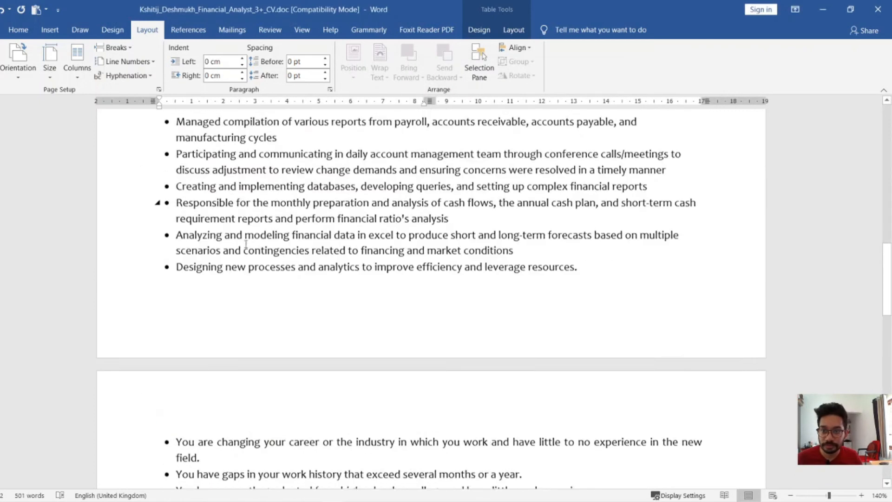
Step: Undo the last page margin change
click(184, 311)
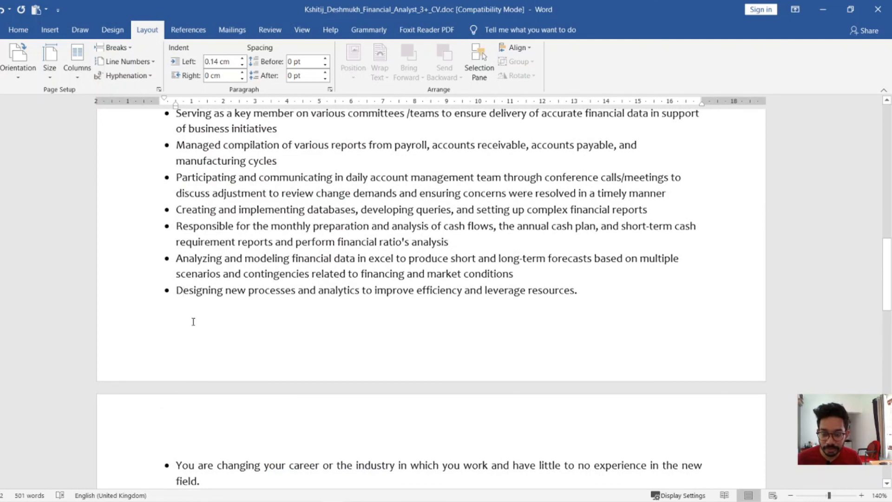
key(ctrl+z)
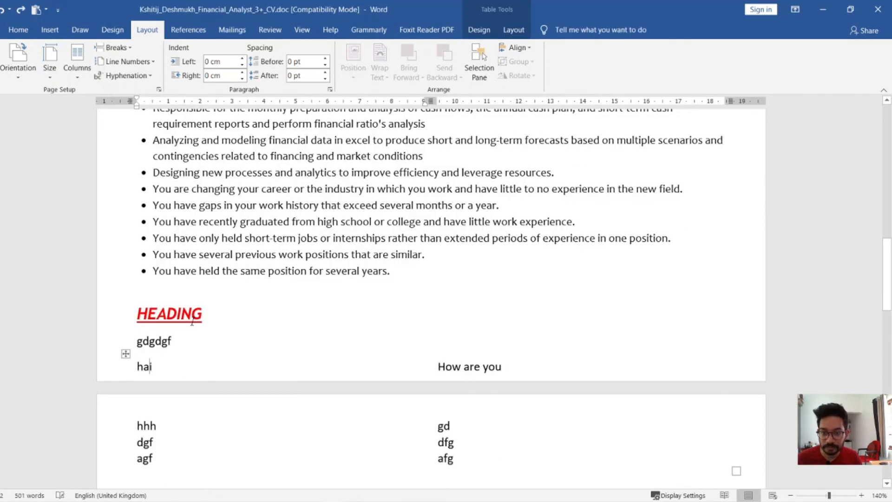
click(220, 307)
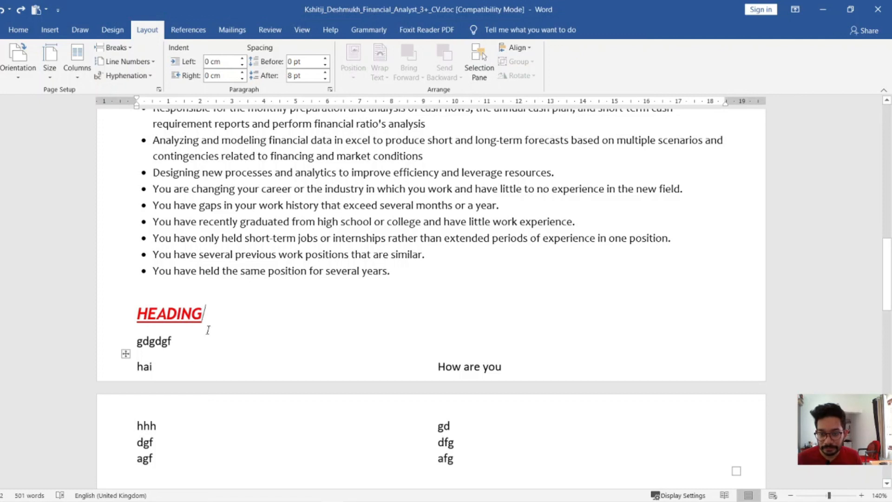
Step: Set the first page header's distance from the top edge to 0 cm and return to the body text
scroll(208, 330, up, 15)
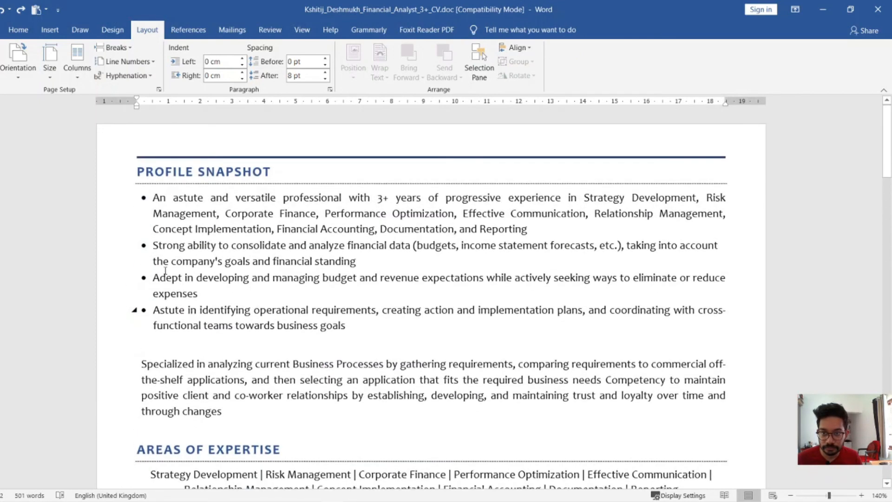
double_click(116, 143)
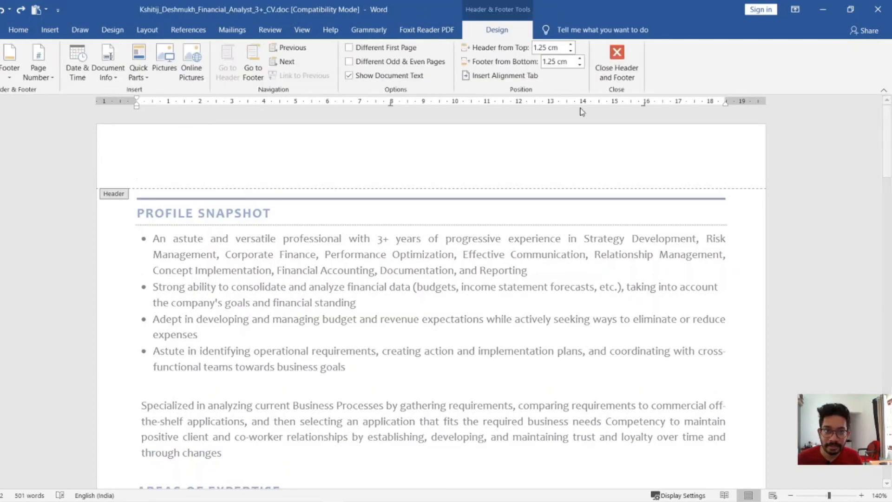
click(571, 51)
click(571, 51)
click(571, 51)
click(570, 51)
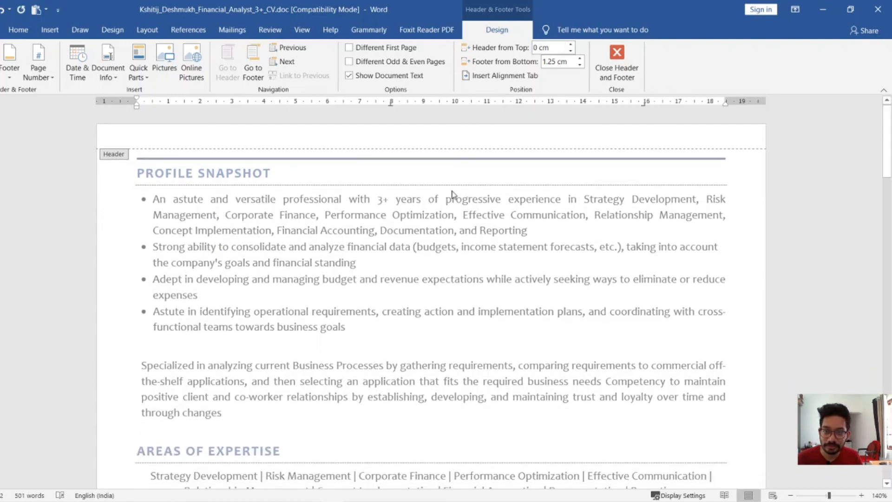
double_click(428, 213)
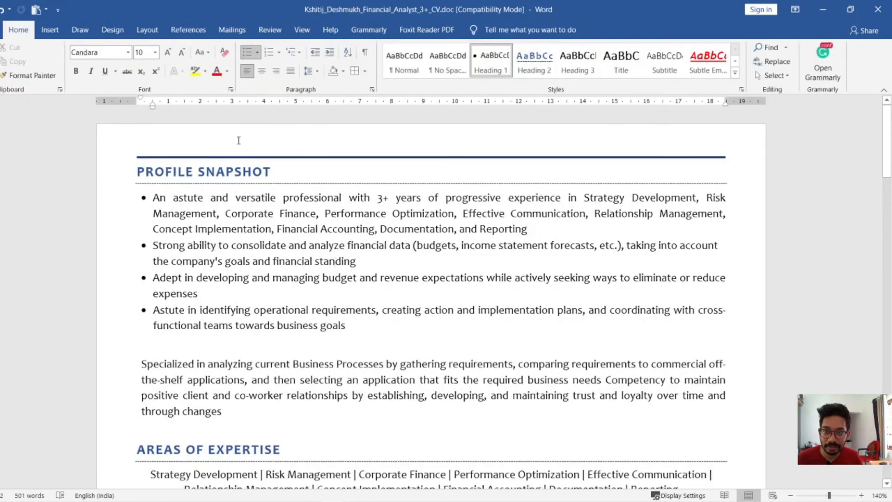
Step: Reopen the header area, set the footer's distance from the bottom edge to 0 cm and return to the body text
double_click(179, 136)
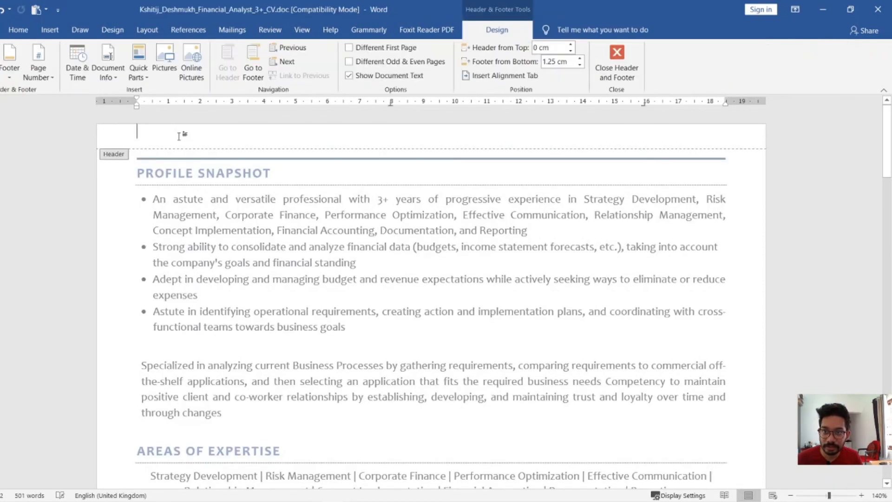
click(579, 65)
click(579, 65)
click(580, 65)
click(580, 65)
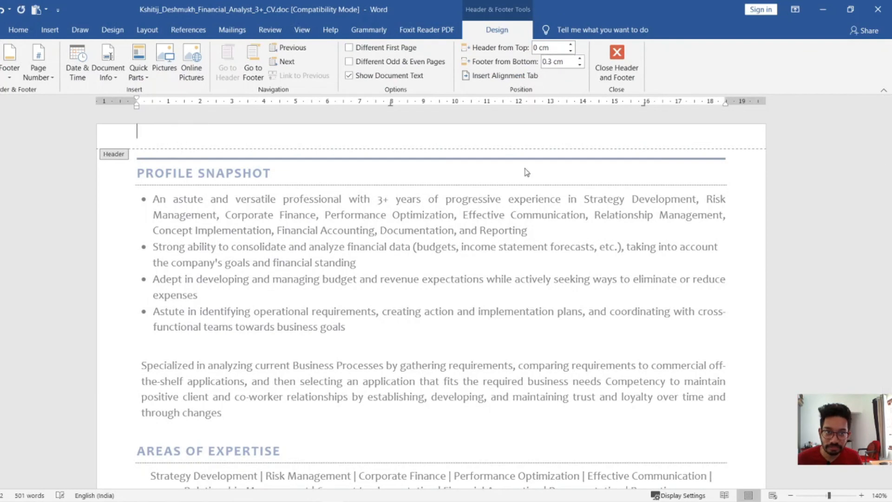
scroll(498, 244, down, 10)
click(580, 65)
click(579, 65)
click(579, 65)
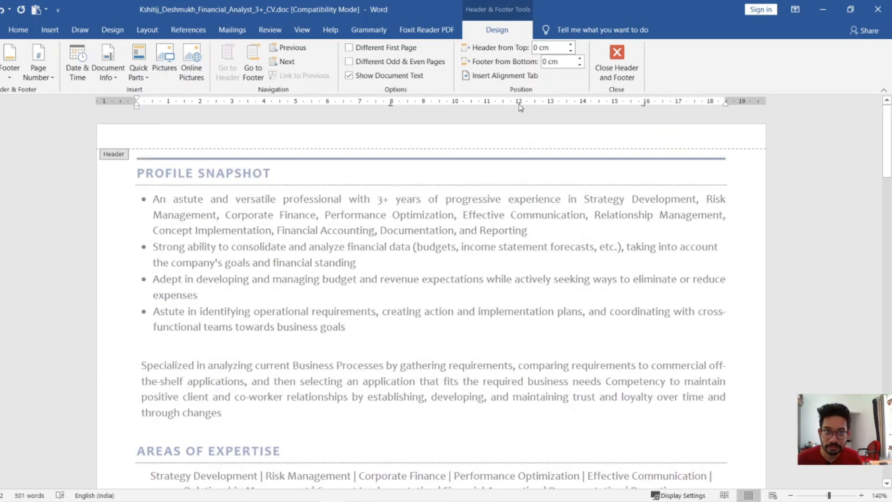
double_click(474, 235)
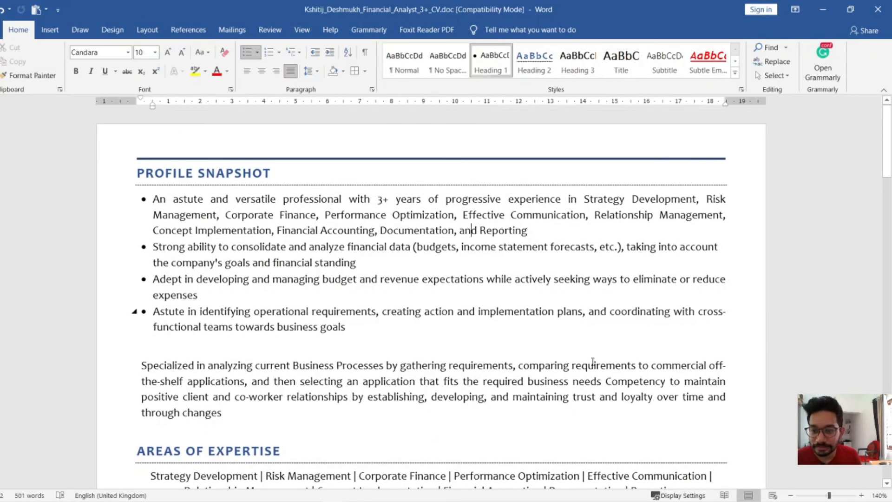